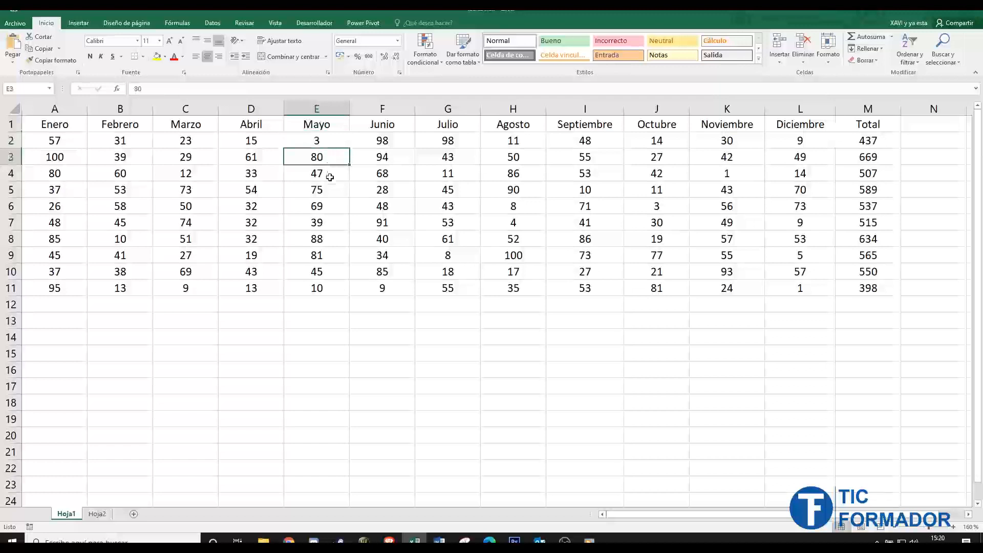
- Examine the monthly data on Hoja1, including its header row, the Septiembre column and several individual cells
click(328, 193)
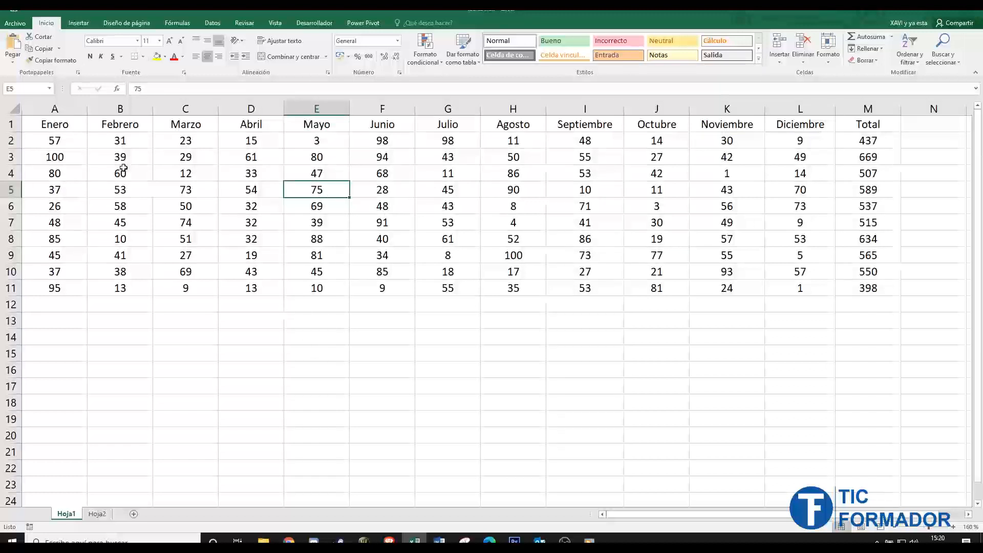
drag(55, 126, 849, 125)
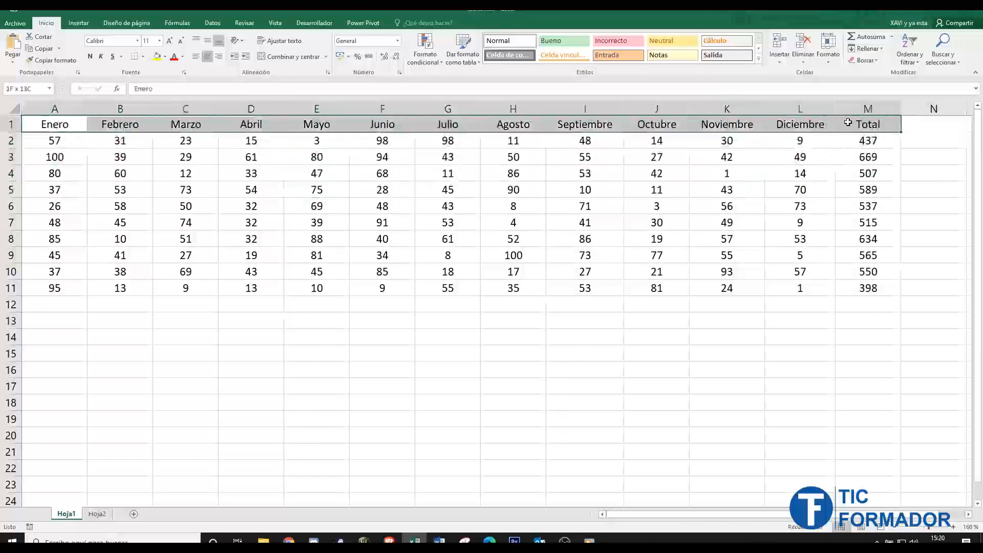
drag(594, 126, 589, 288)
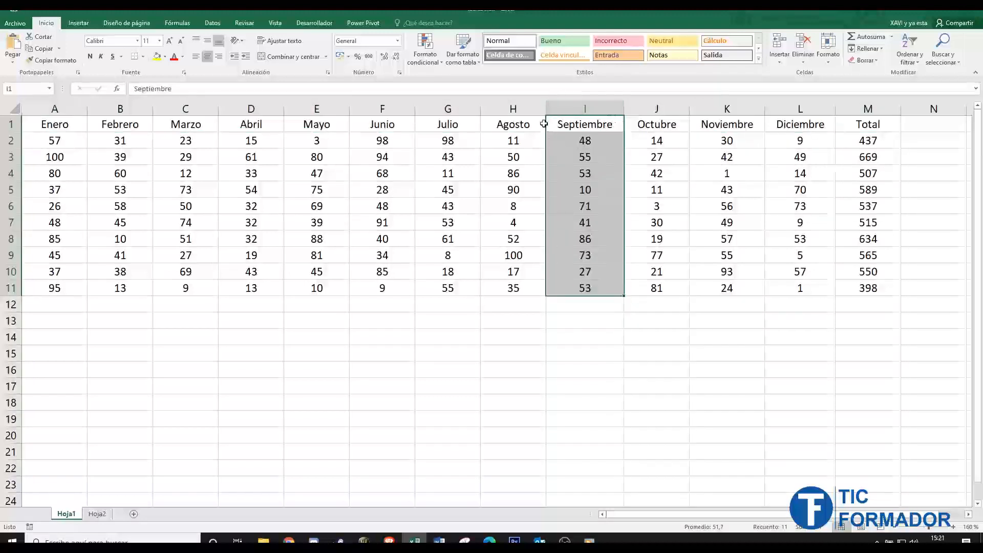
click(396, 209)
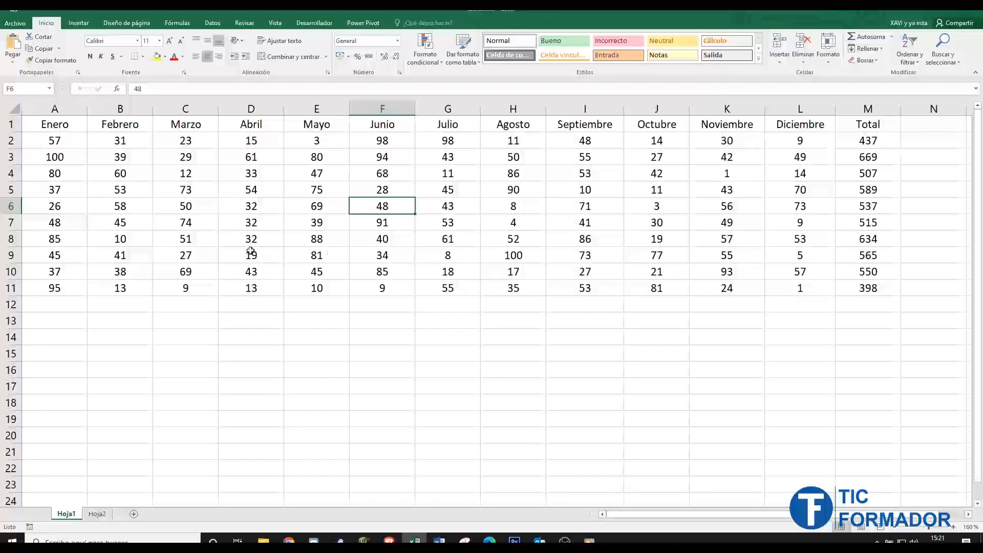
click(130, 253)
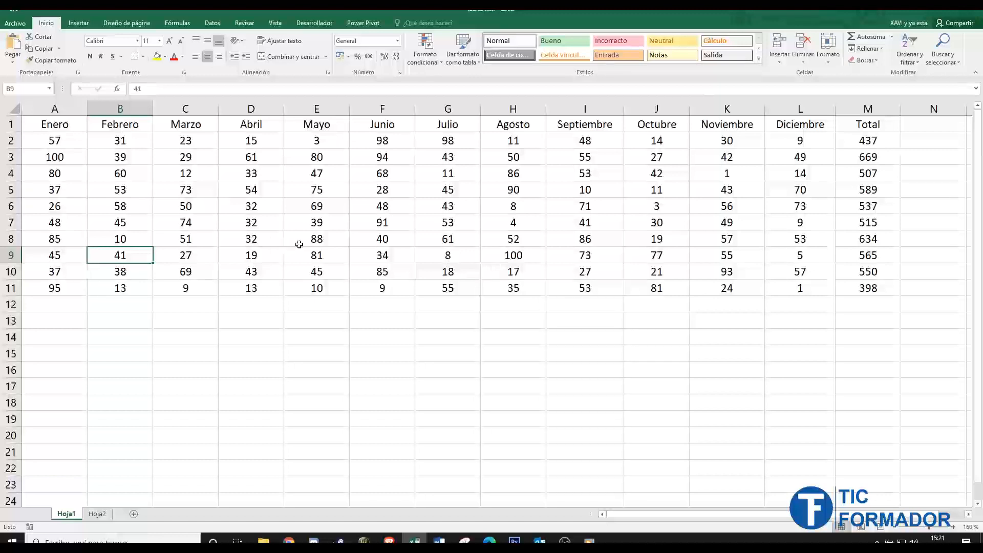
click(656, 238)
click(287, 157)
click(177, 206)
click(466, 210)
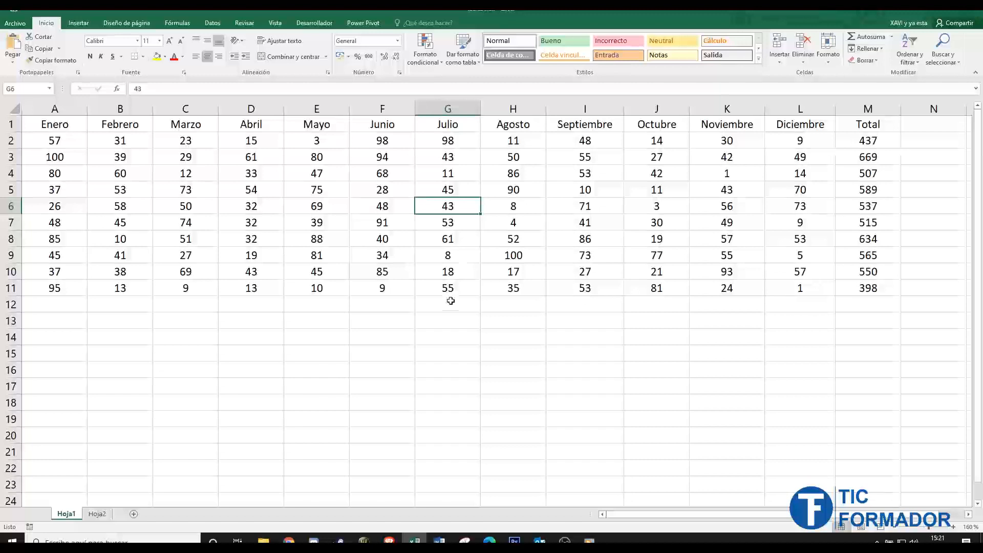
click(53, 125)
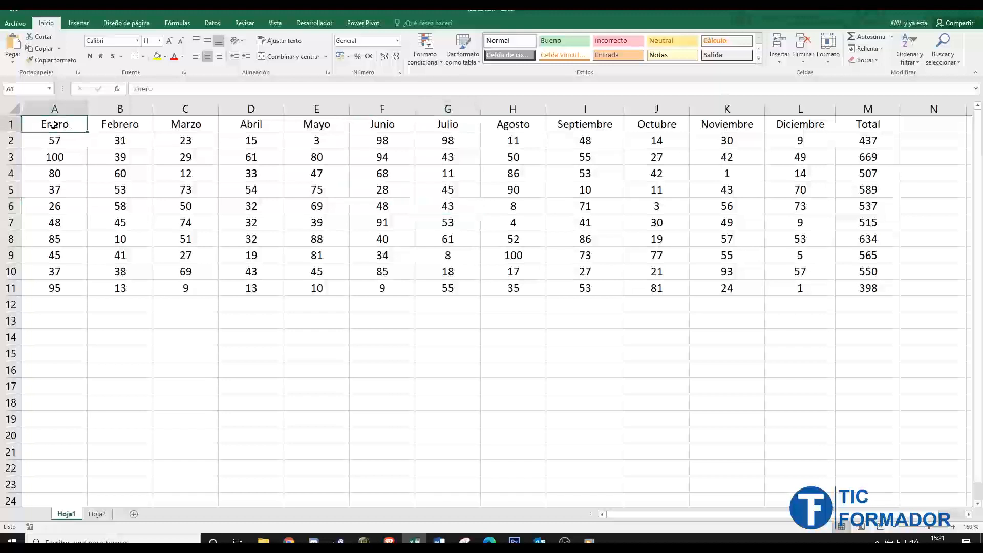
drag(53, 124, 855, 287)
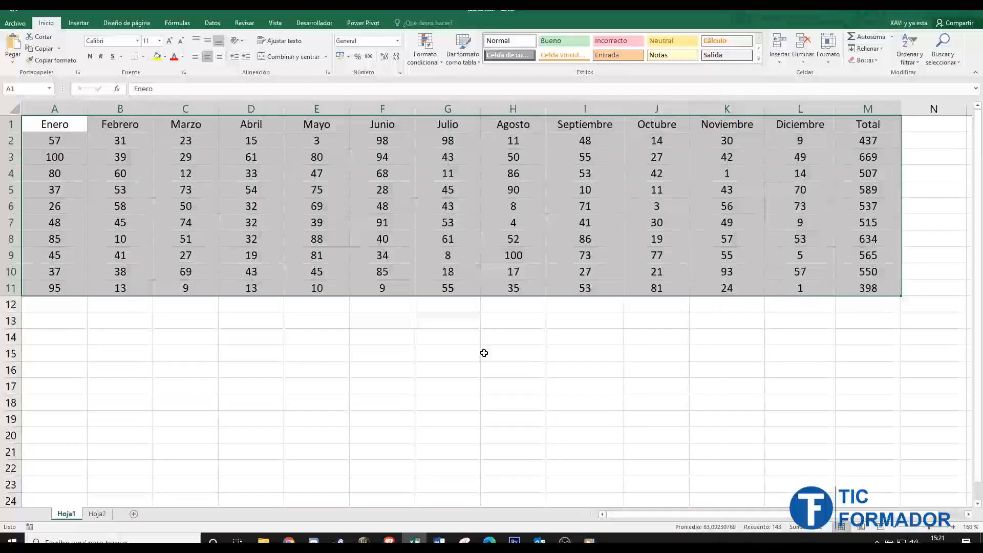
click(68, 125)
drag(68, 126, 409, 65)
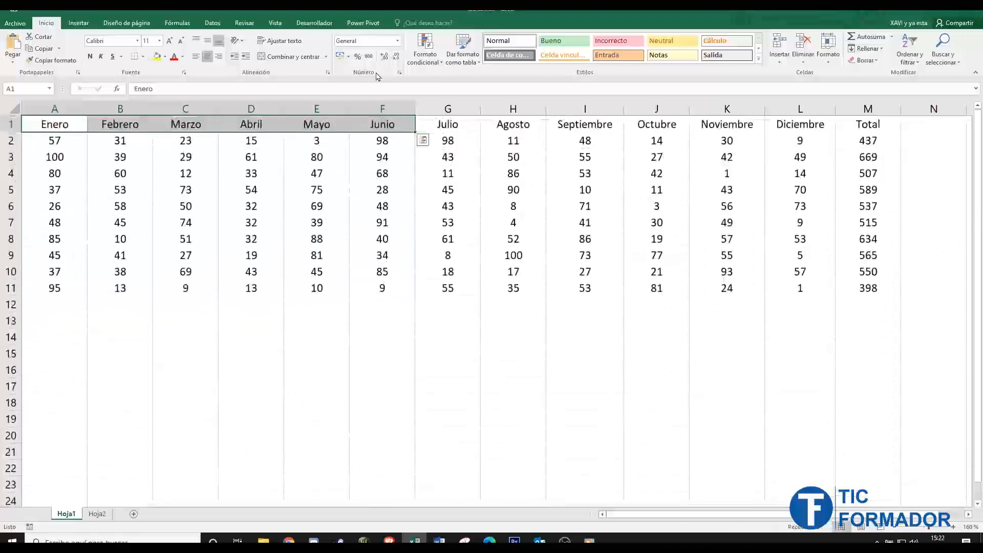
- Convert the whole data range A1:M11 into a table with headers
click(396, 204)
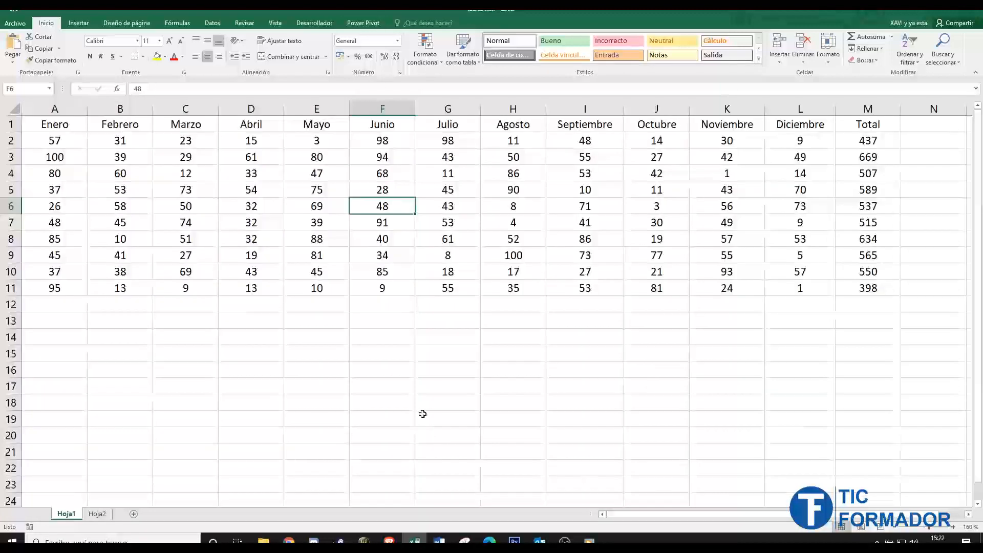
key(ctrl+e)
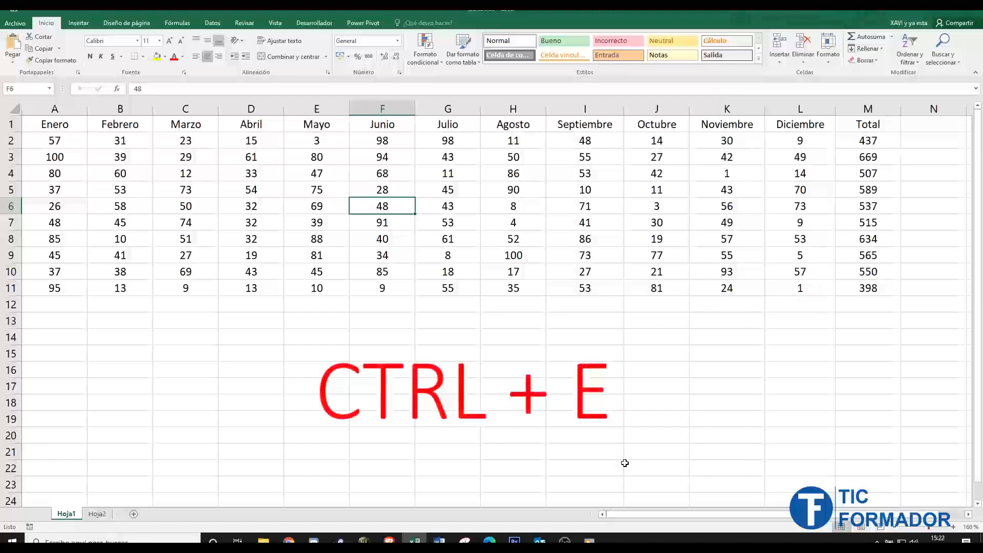
key(ctrl+e)
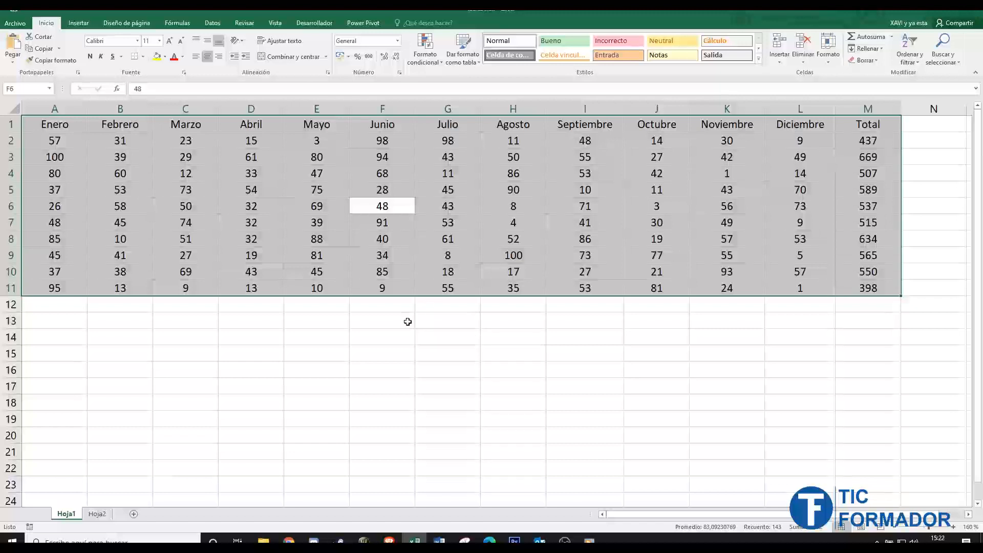
click(73, 26)
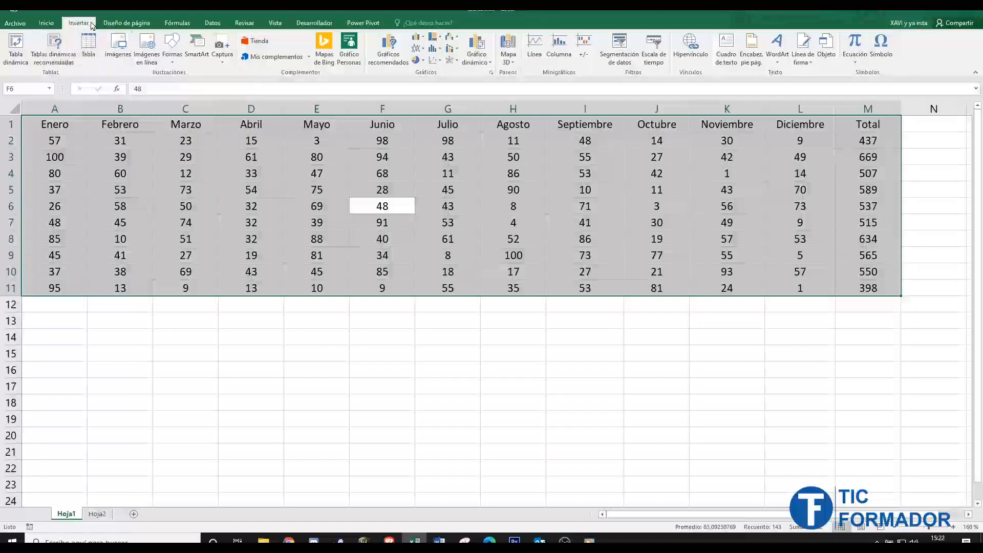
click(88, 58)
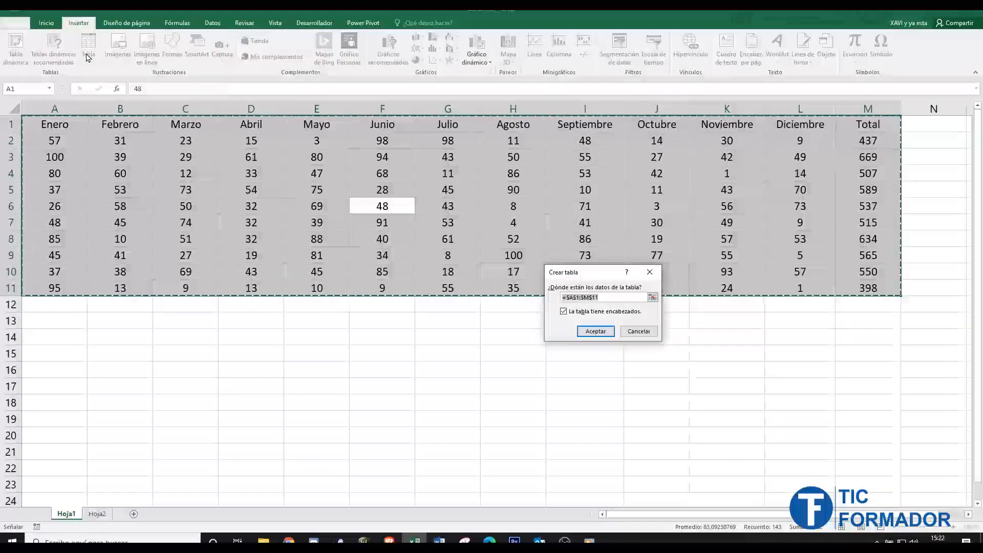
drag(616, 277, 454, 316)
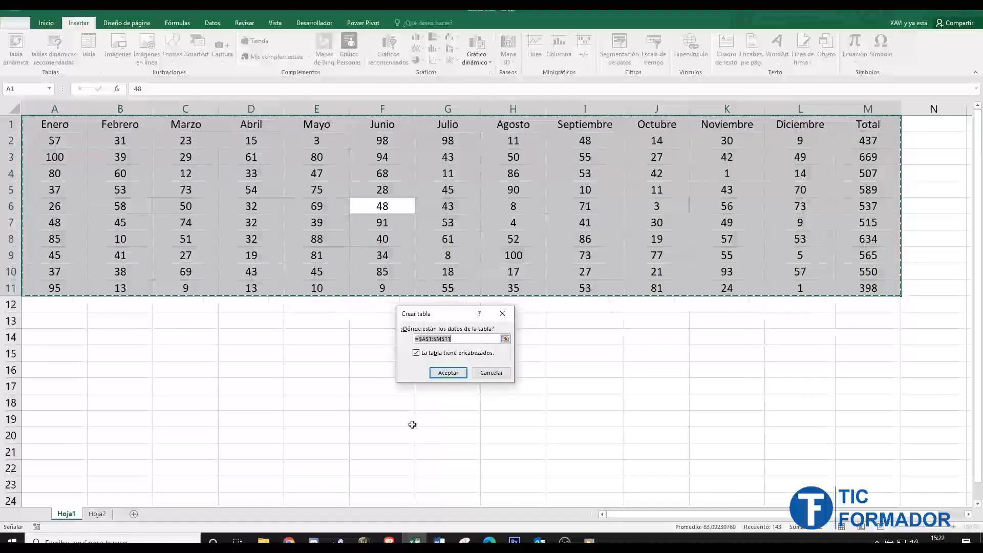
click(446, 373)
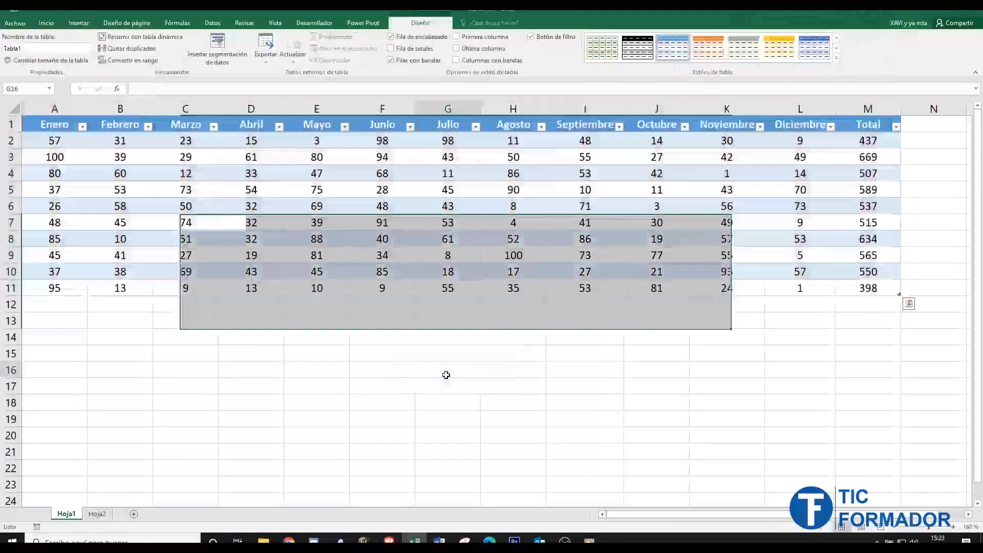
- Examine the table's banded rows and header row, and compare the available table design options inside and outside the table
click(446, 374)
key(Up)
key(Up)
key(Up)
key(Up)
key(Up)
key(Up)
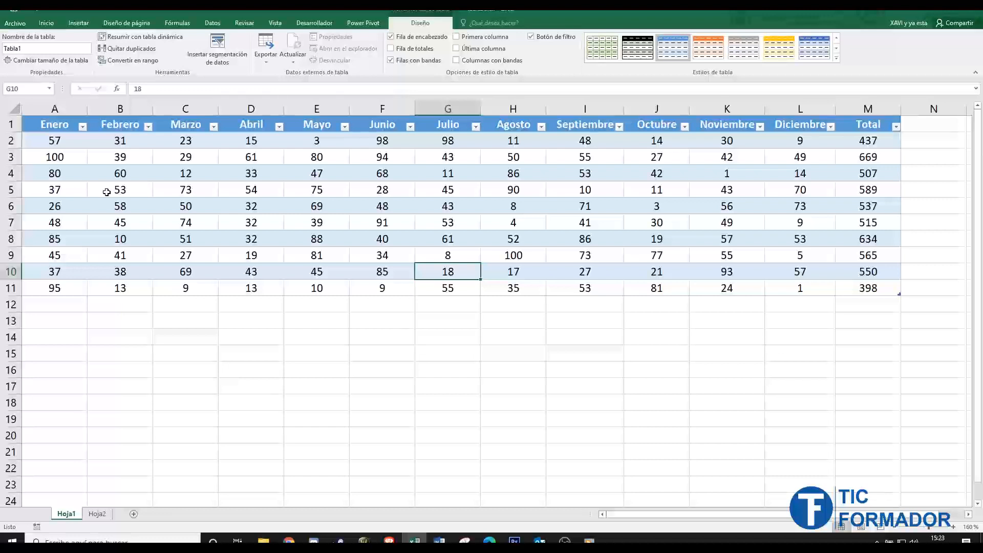
click(10, 140)
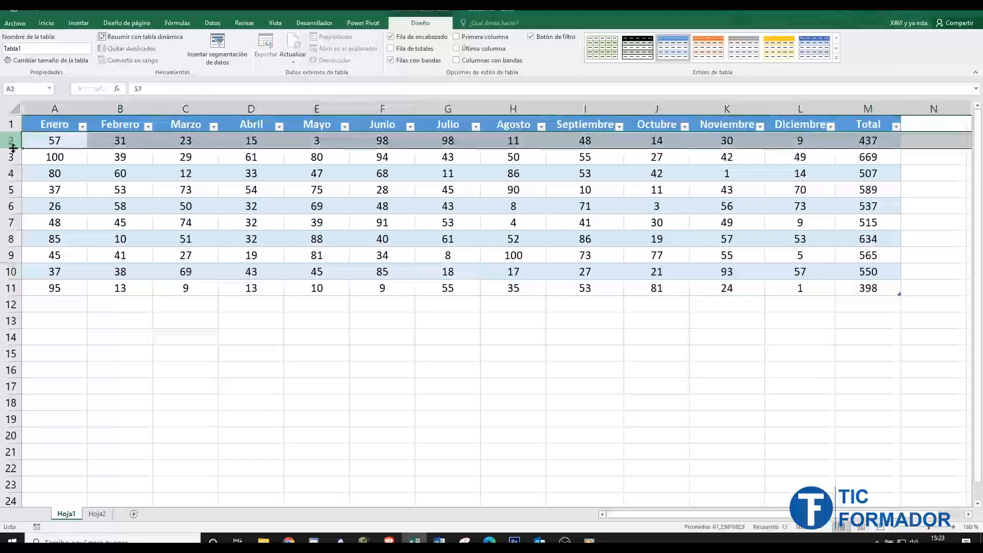
click(10, 176)
click(10, 190)
click(10, 206)
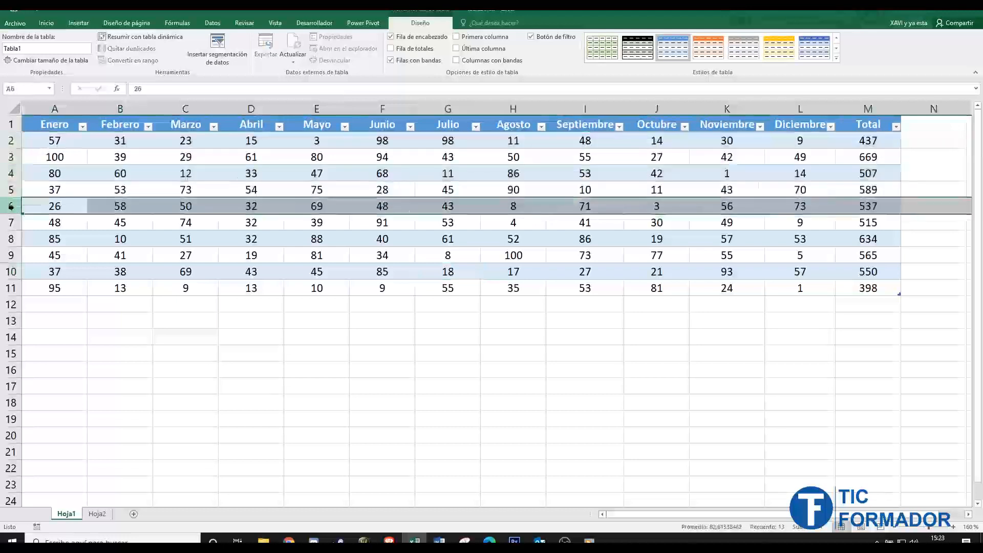
click(10, 123)
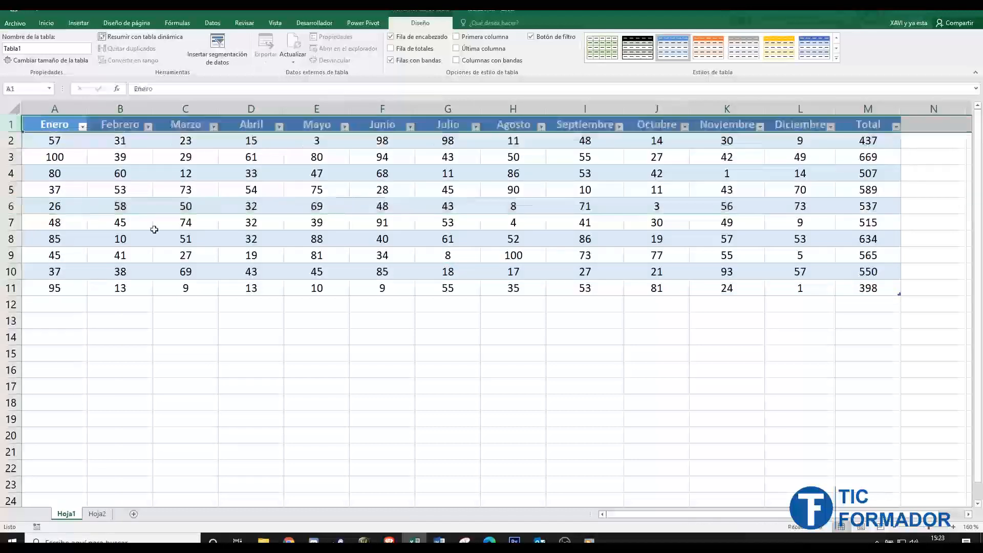
click(262, 179)
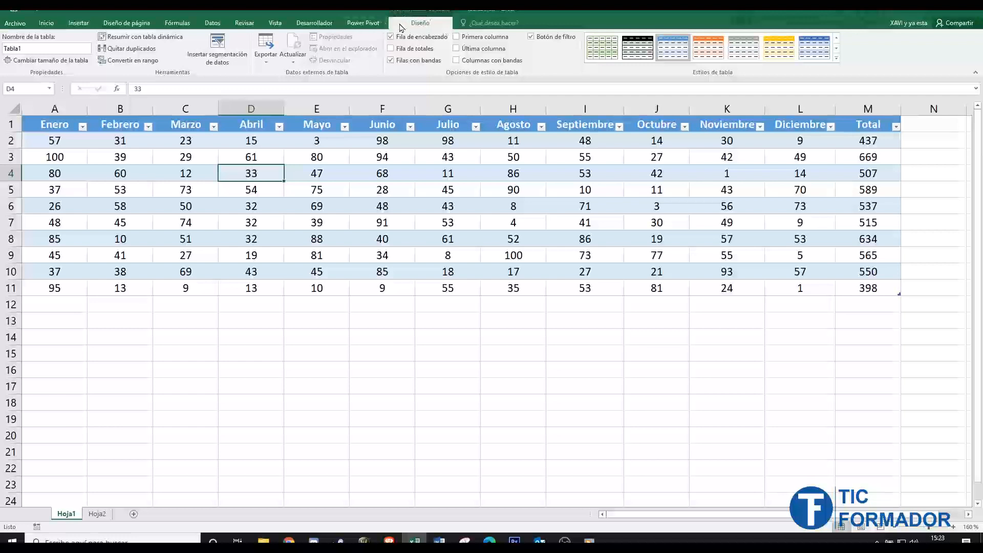
click(408, 178)
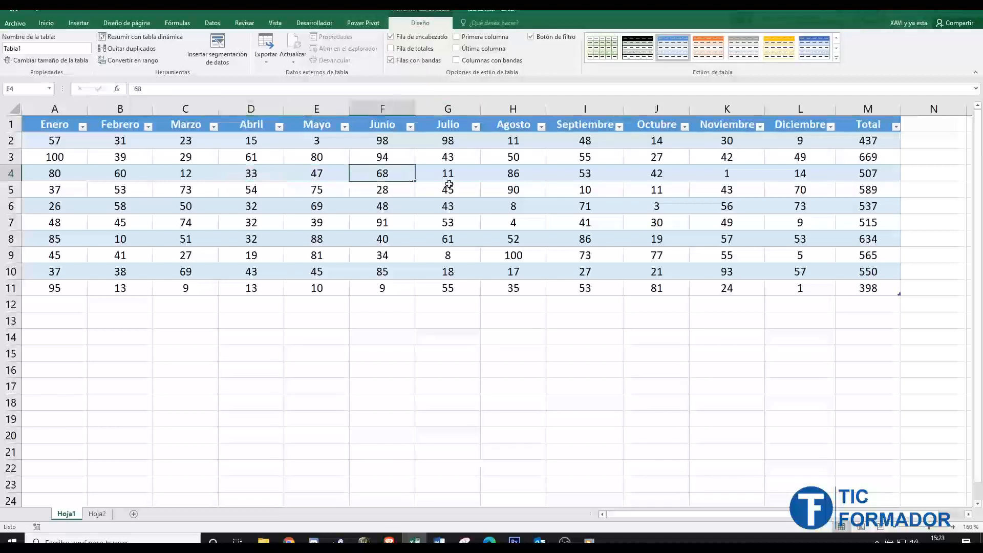
click(634, 243)
click(249, 222)
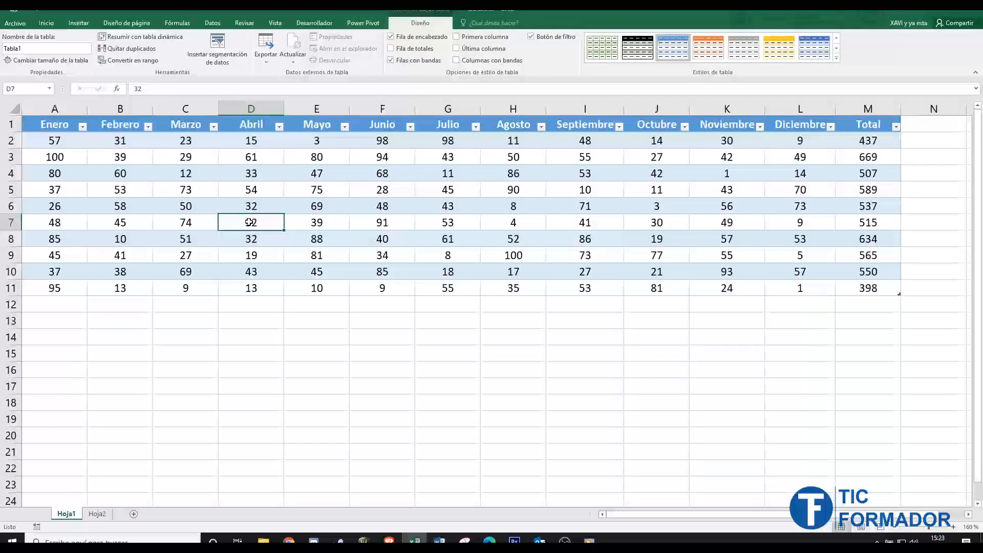
click(377, 338)
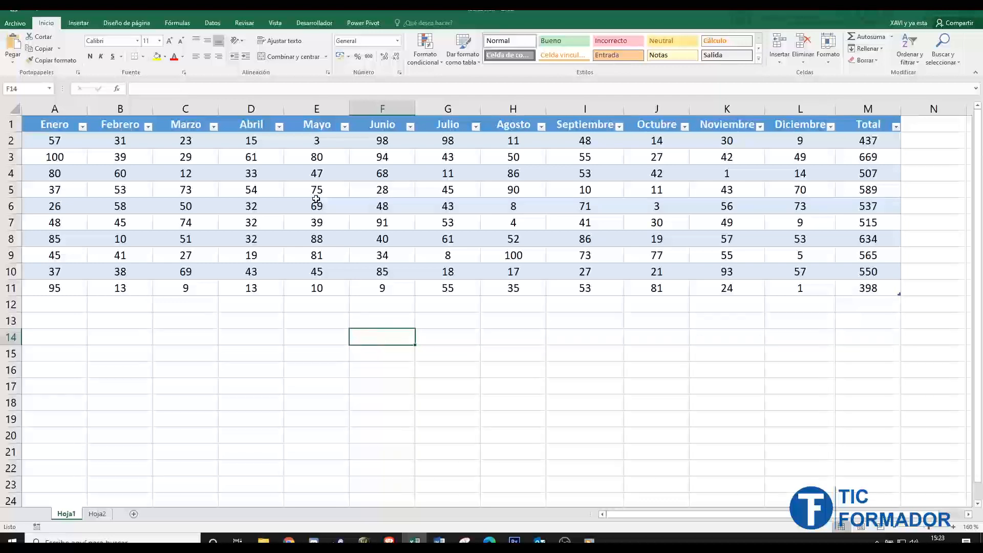
- Rename the table DatosAnuales, and open its resize dialog and cancel it
click(317, 206)
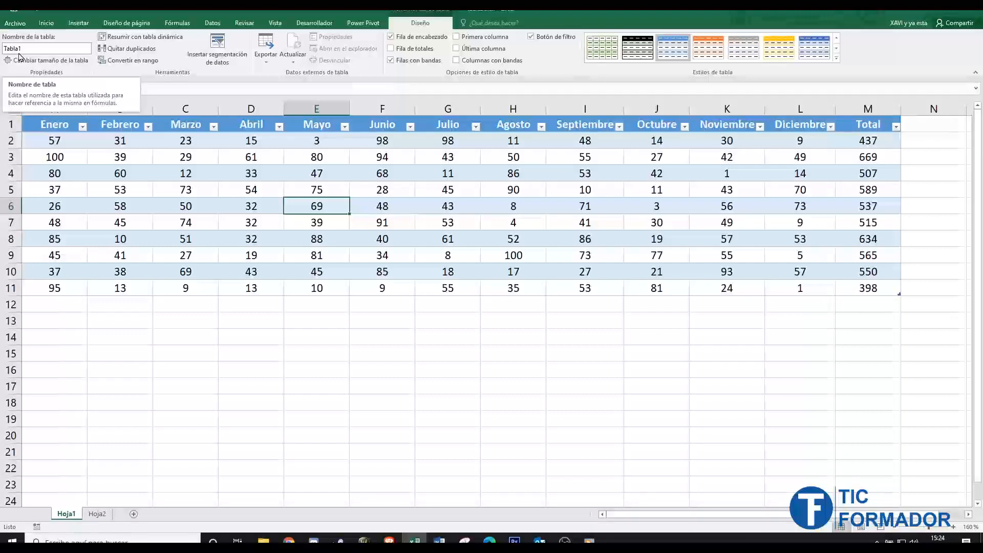
click(44, 48)
text(DatosAnuales)
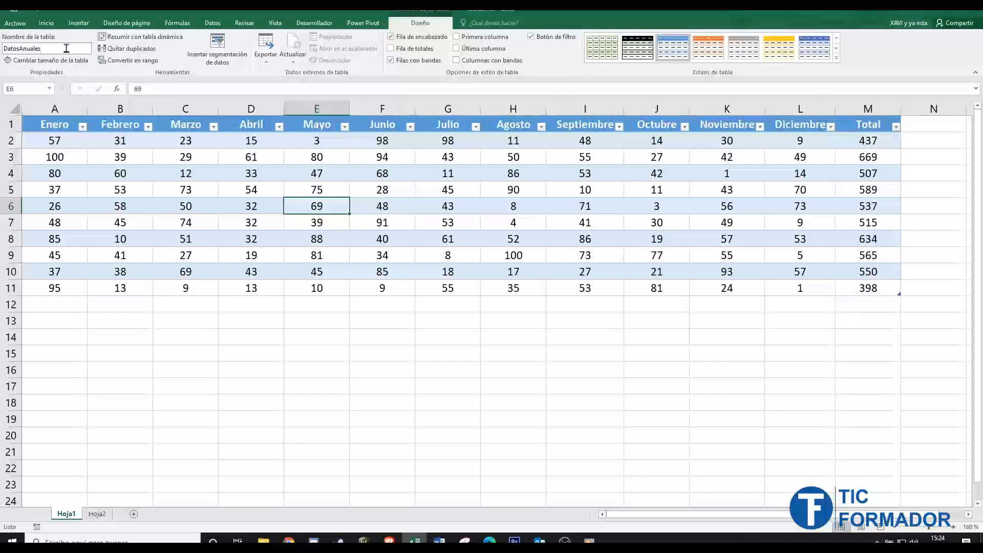
click(36, 62)
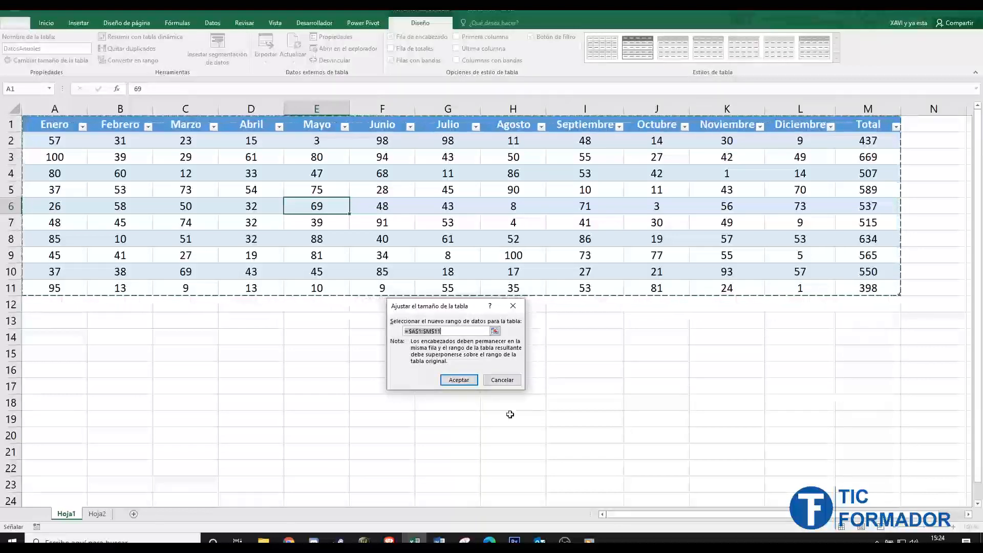
click(508, 379)
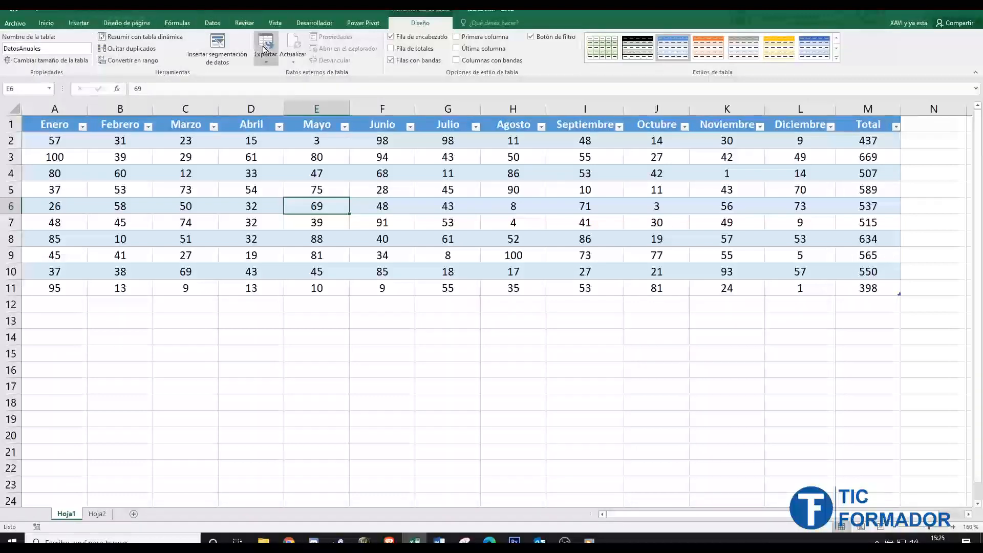
- Summarize the DatosAnuales table with a pivot table on a new sheet, and delete that sheet
click(131, 40)
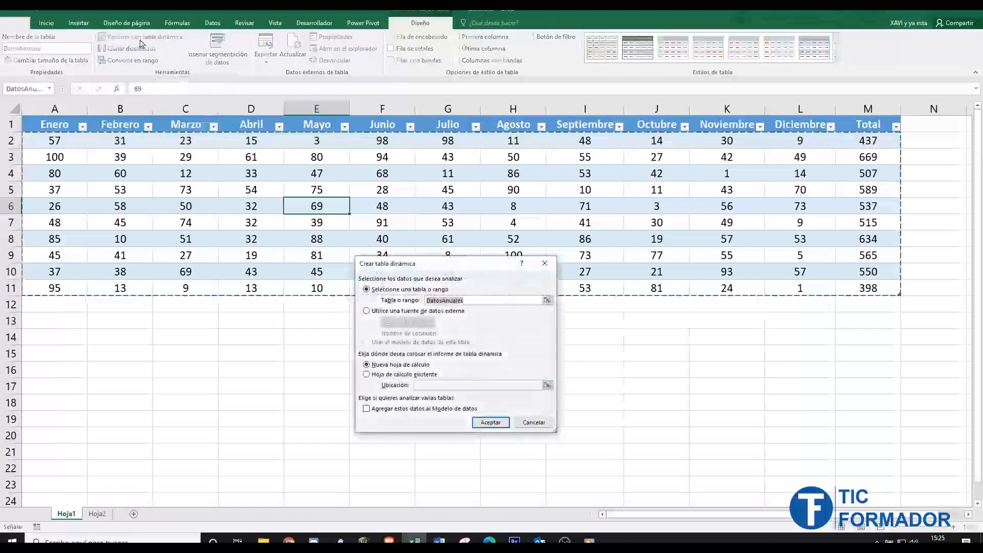
click(489, 421)
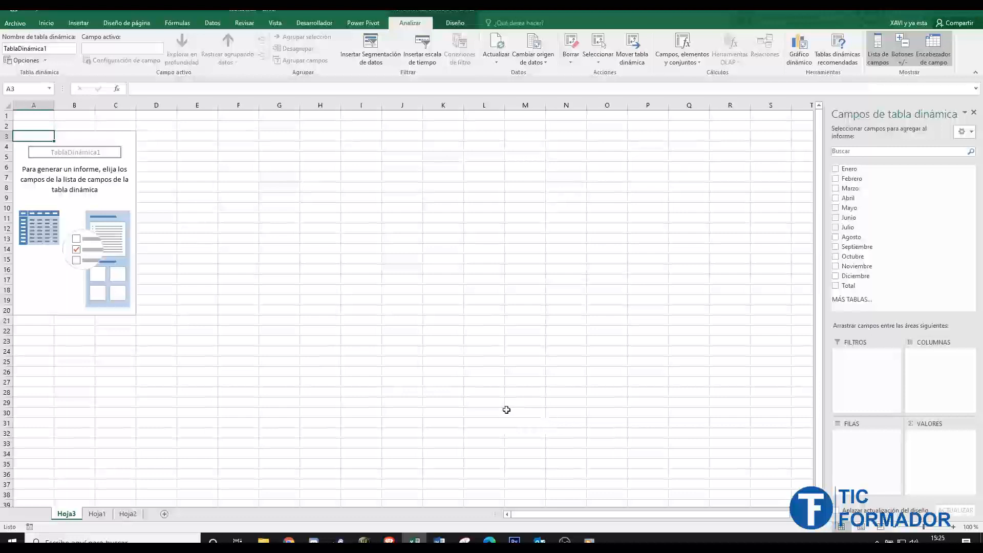
right_click(67, 517)
click(110, 405)
click(466, 300)
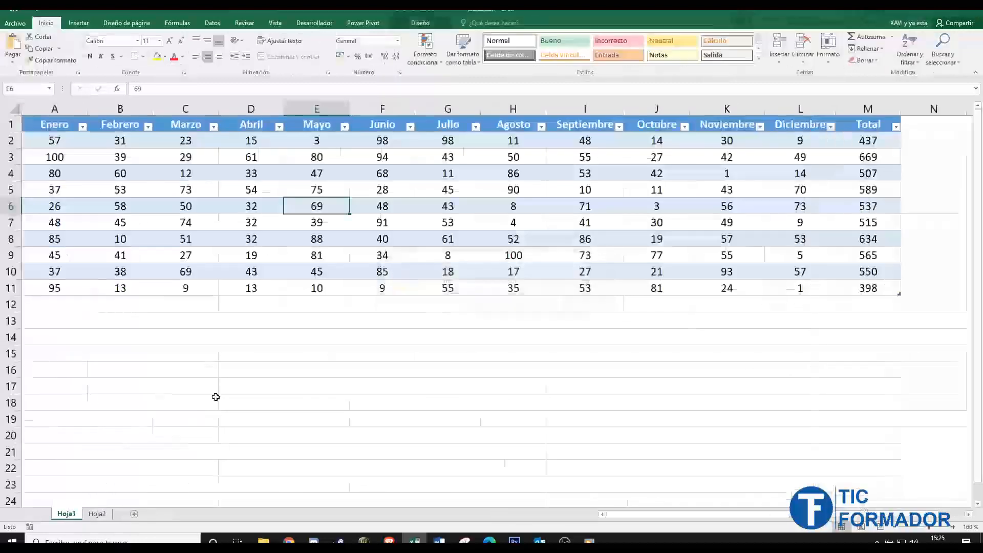
- Convert the DatosAnuales table into a normal range, check a few of its cells, and undo the conversion
click(414, 23)
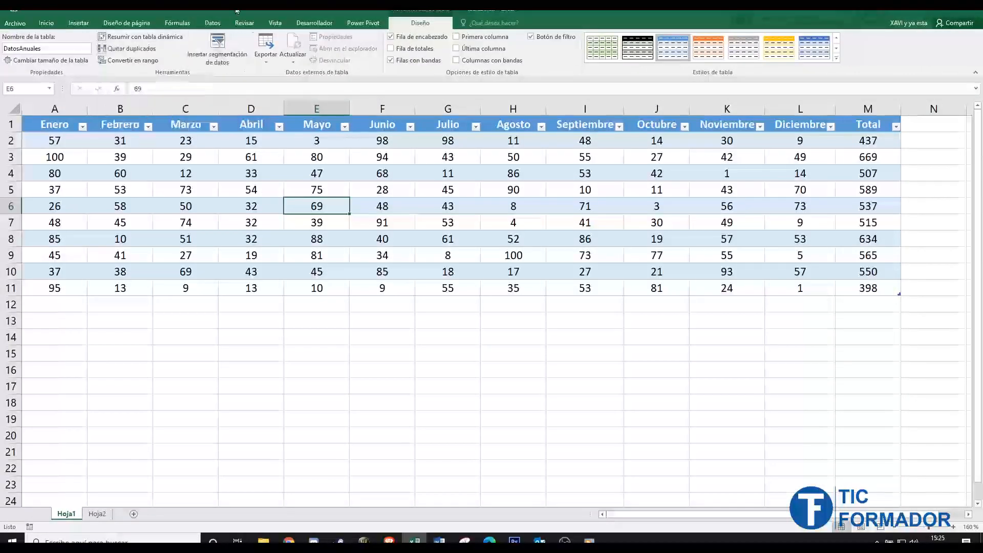
click(213, 23)
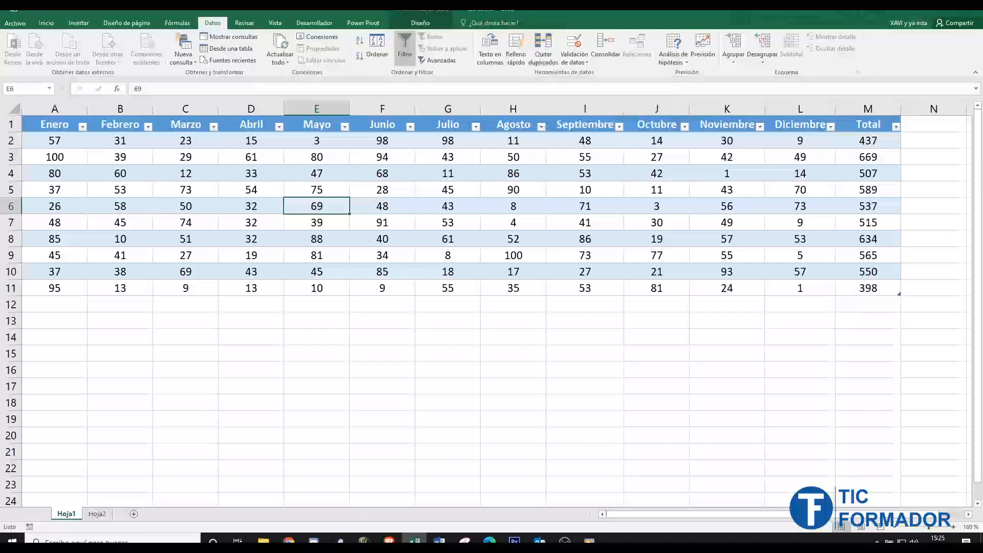
click(418, 22)
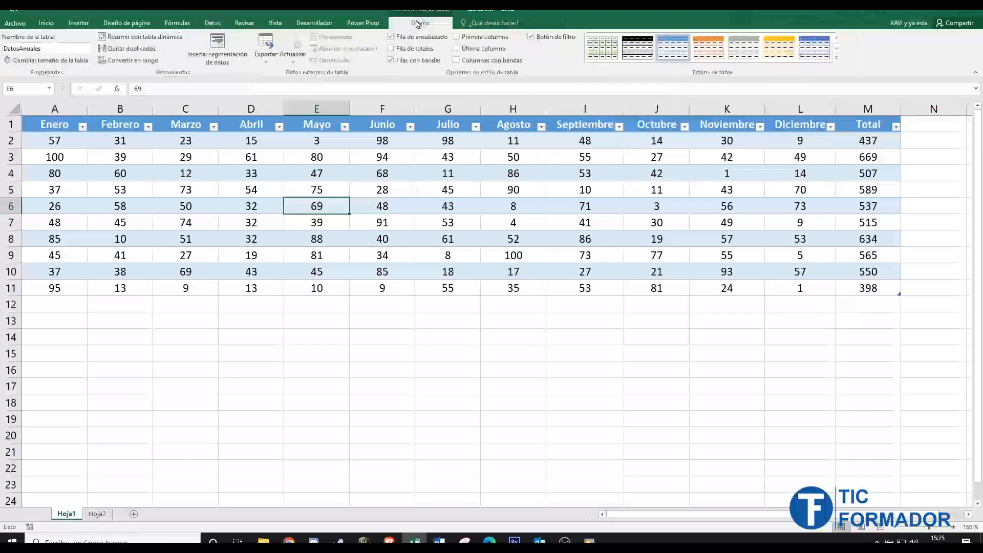
click(126, 61)
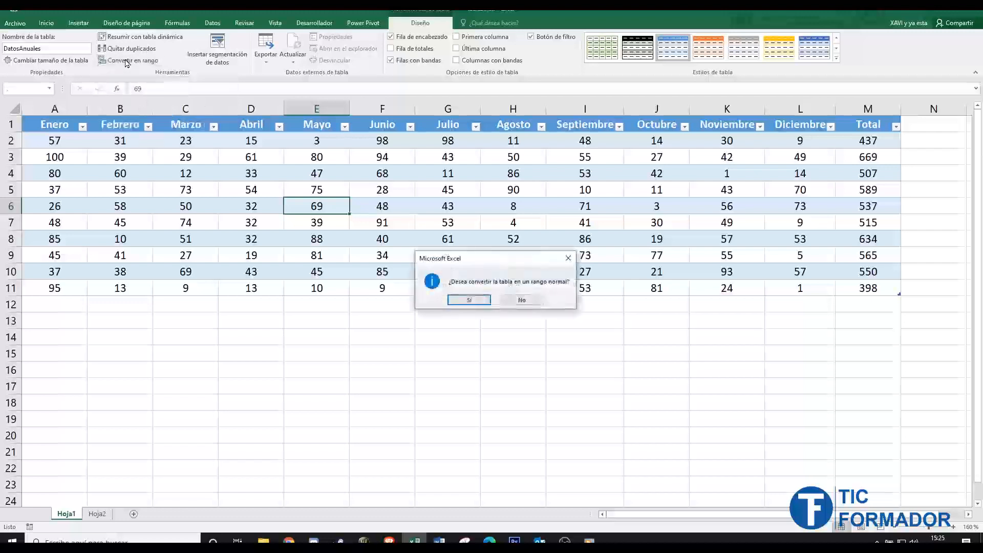
click(481, 304)
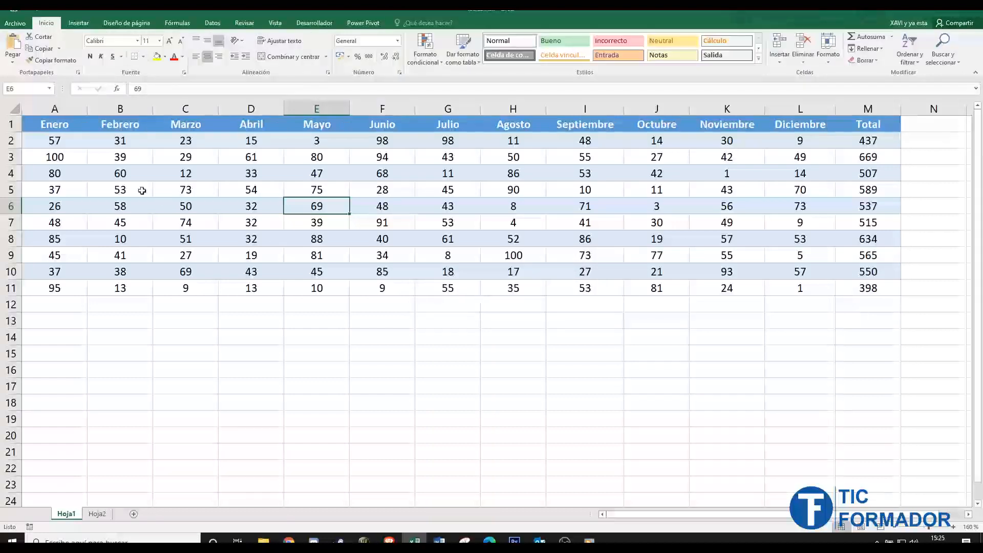
click(125, 194)
click(134, 205)
click(335, 204)
click(443, 255)
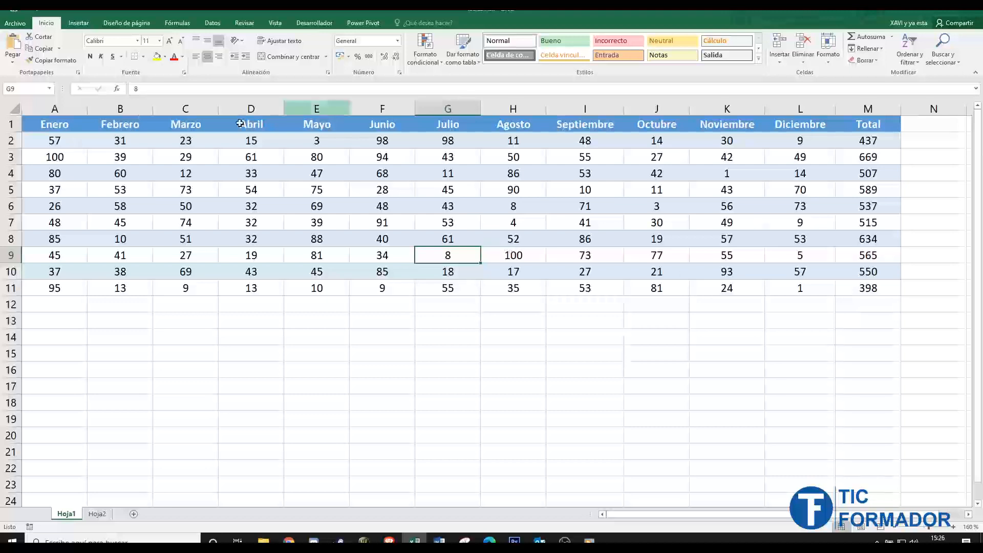
key(ctrl+z)
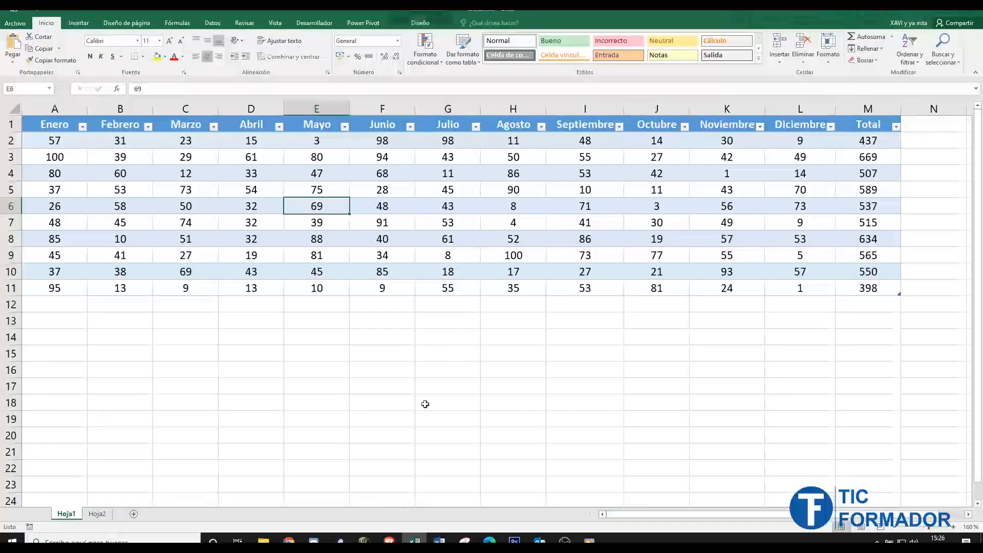
- Look over the available table styles and the filter options of the Julio column without applying any
click(433, 28)
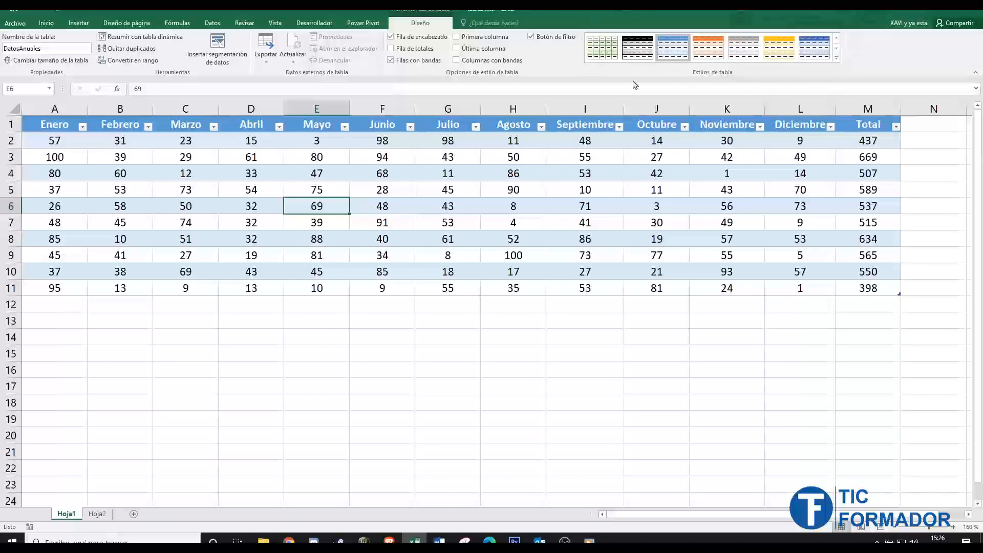
click(836, 57)
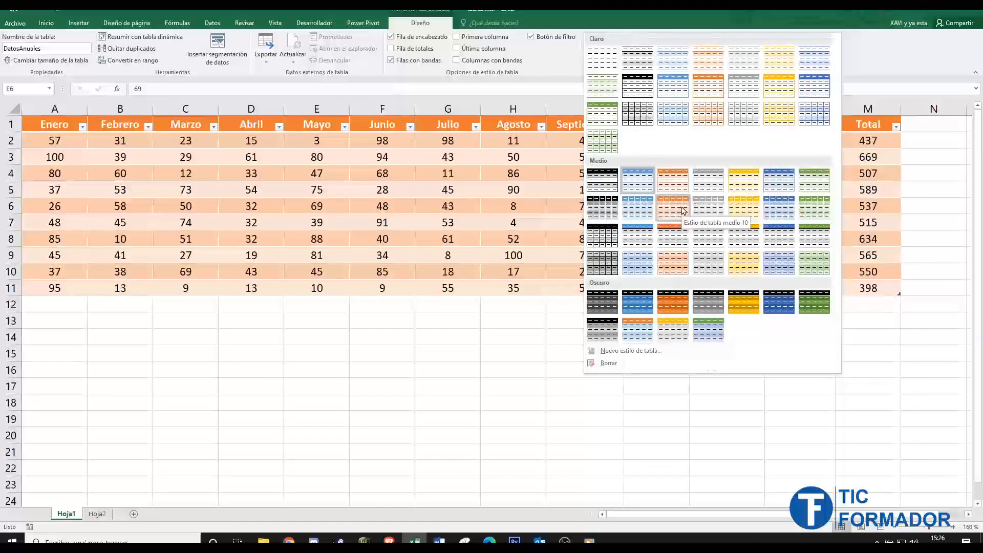
click(589, 12)
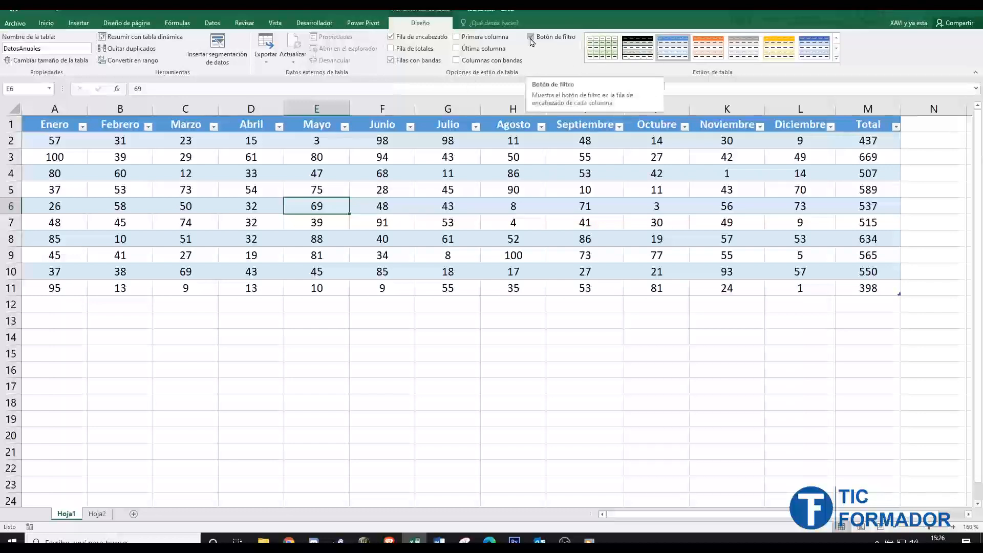
click(476, 127)
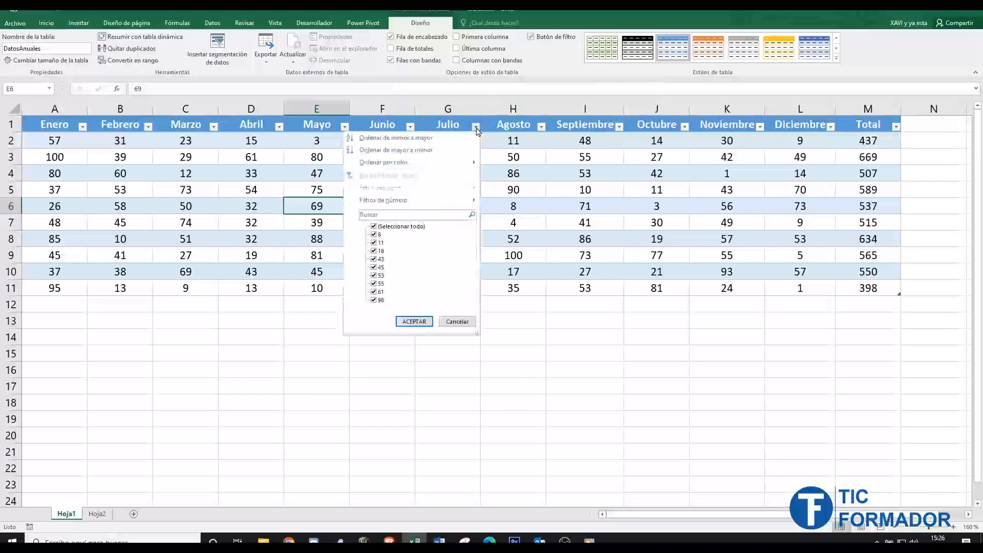
click(475, 126)
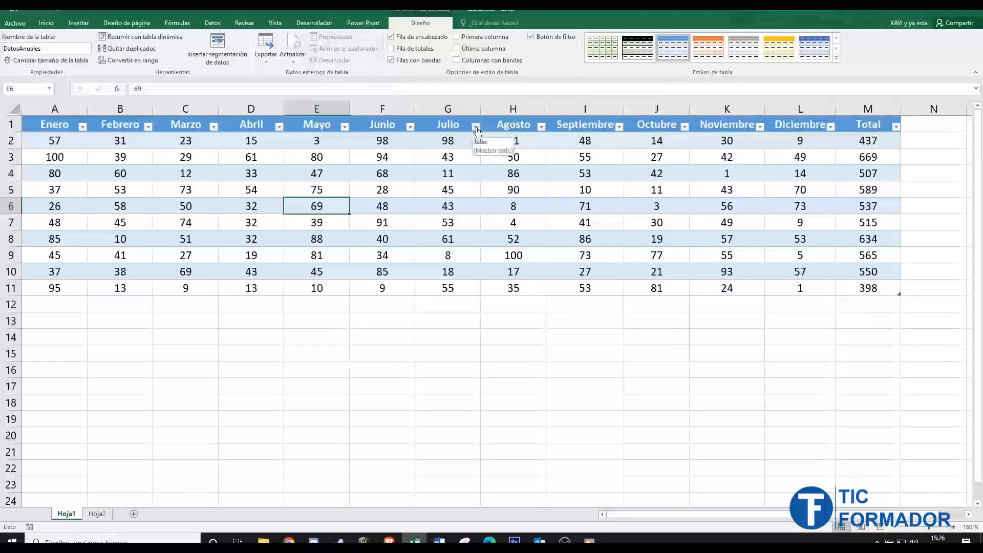
- Turn off the filter buttons in the table's header row
click(531, 37)
click(531, 37)
click(531, 38)
click(214, 22)
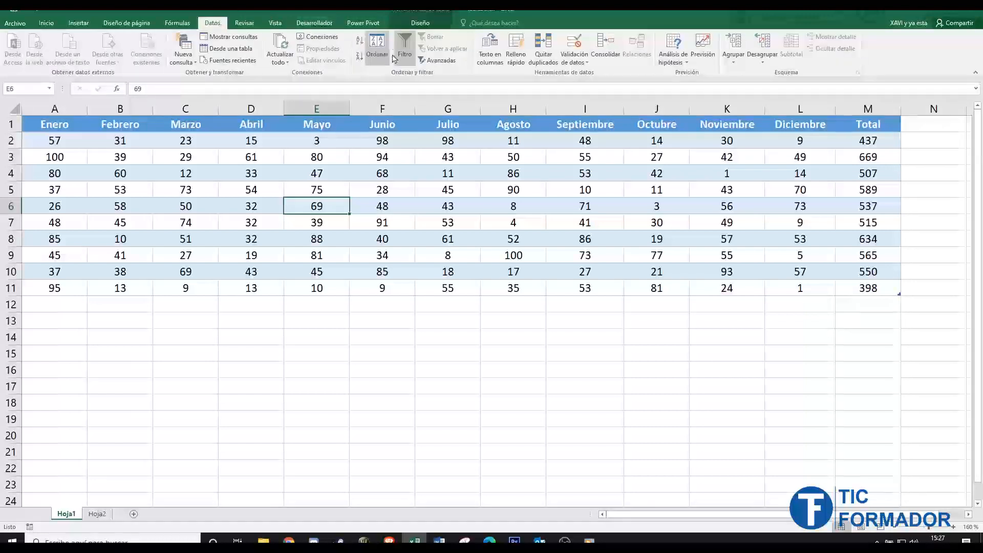
click(420, 22)
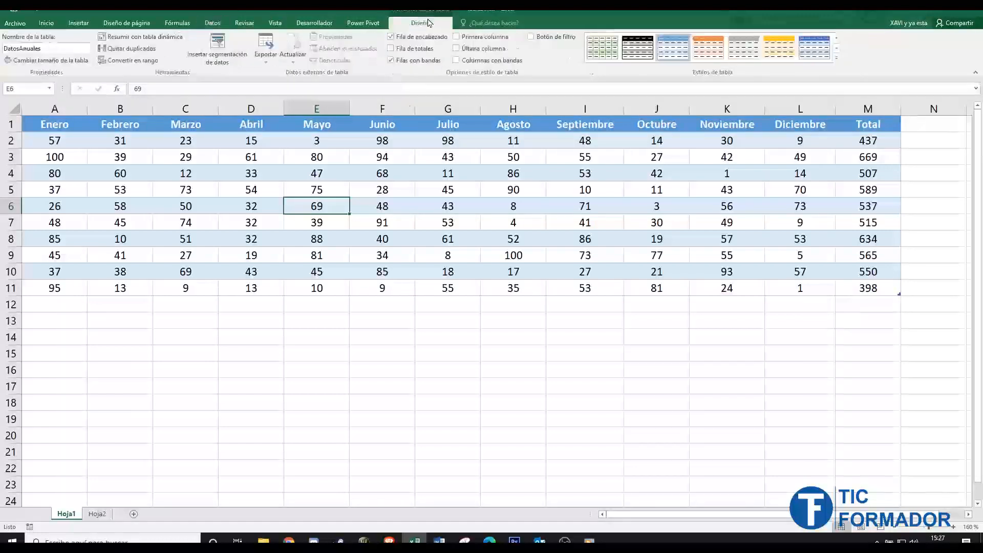
click(530, 38)
- Try the special formatting for the table's first column and last column, and turn both off again
click(456, 36)
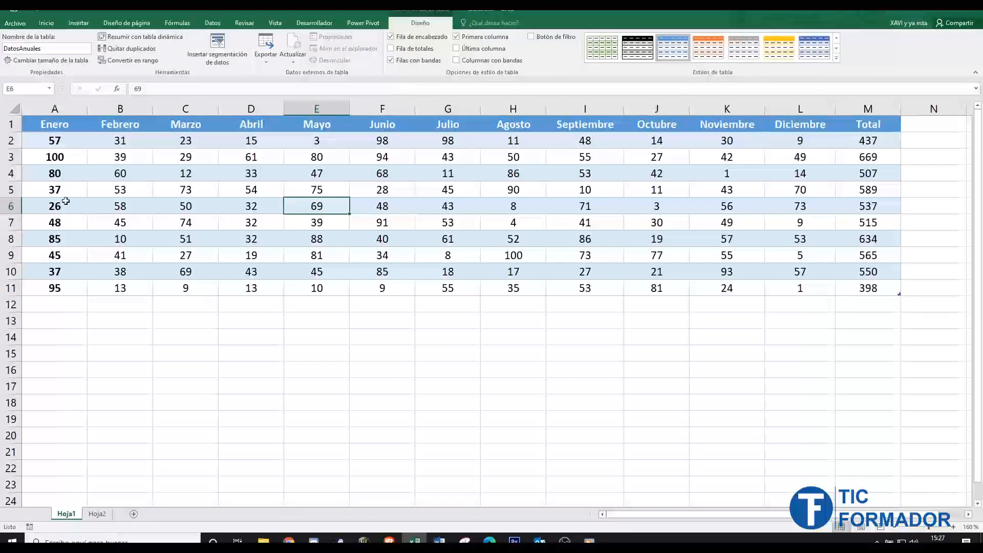
click(457, 38)
click(455, 48)
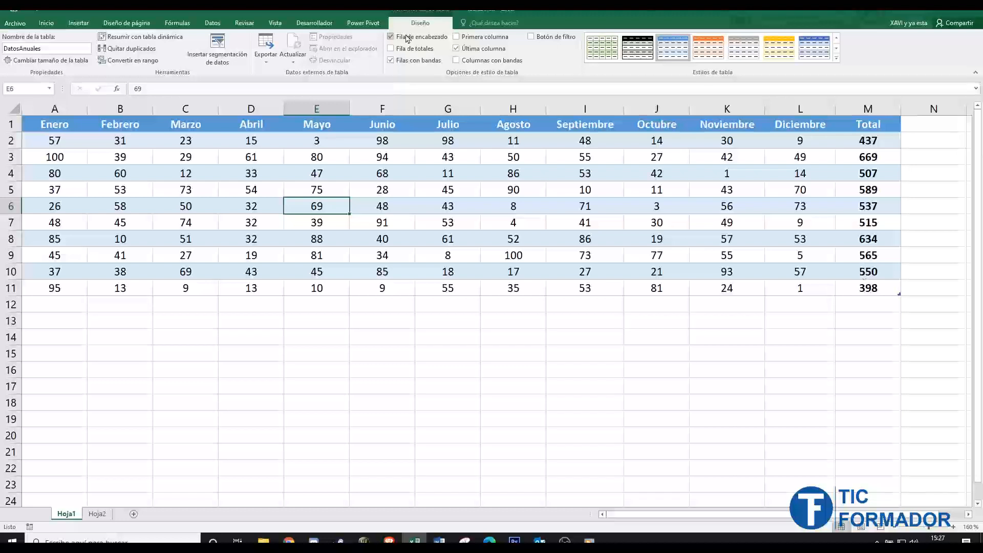
click(456, 48)
click(457, 50)
click(457, 50)
click(457, 49)
click(457, 50)
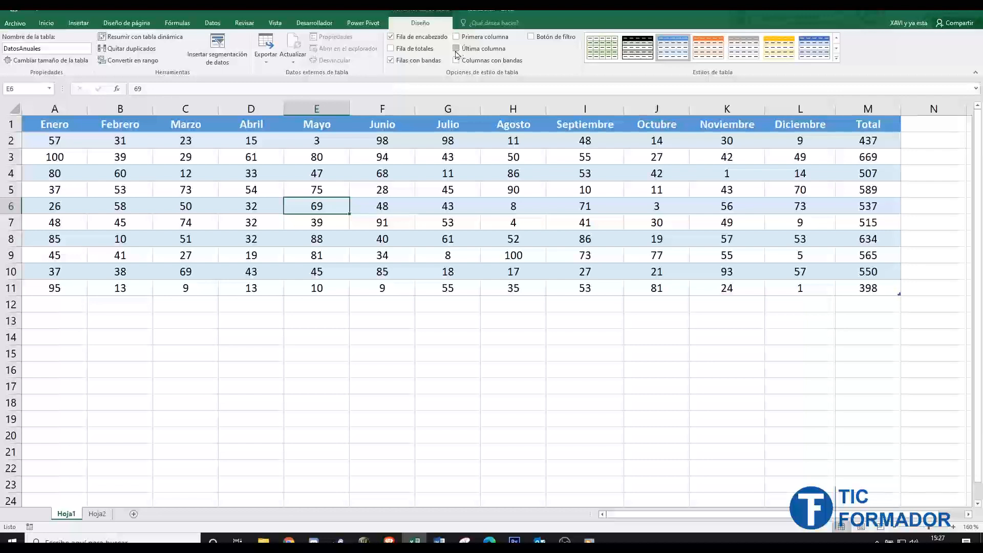
- Insert a blank row at row 9 of the table to check the banding, and delete that row
click(391, 62)
right_click(11, 255)
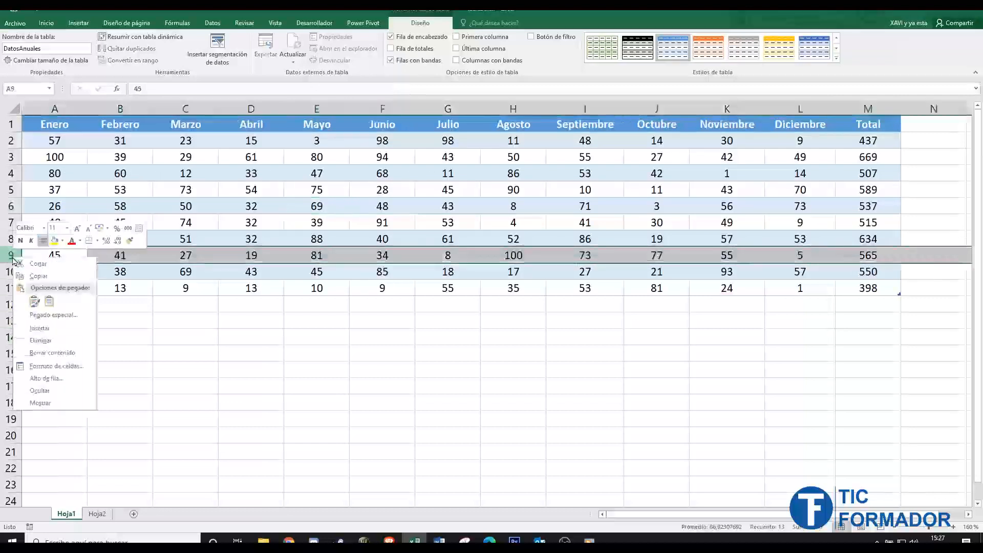
click(42, 328)
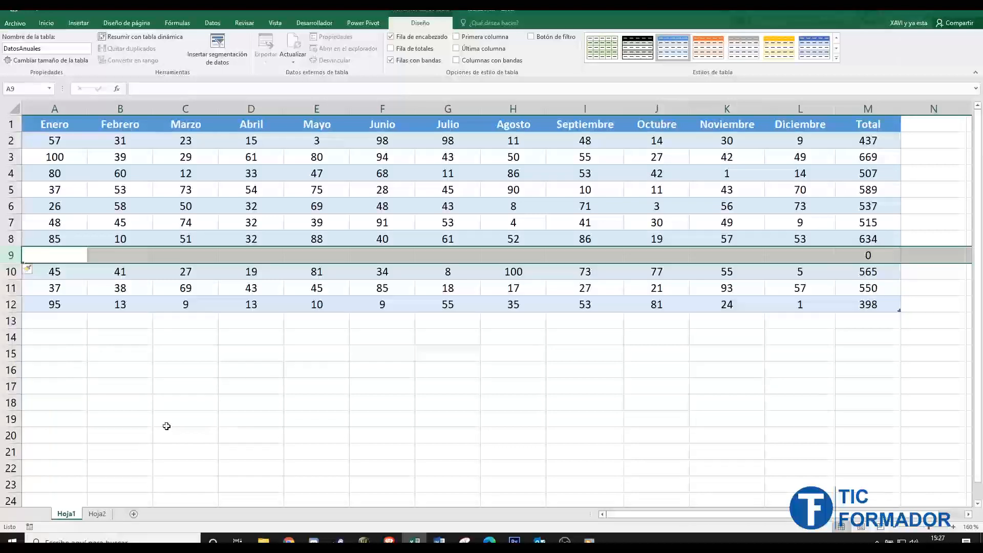
click(145, 402)
click(11, 255)
right_click(15, 255)
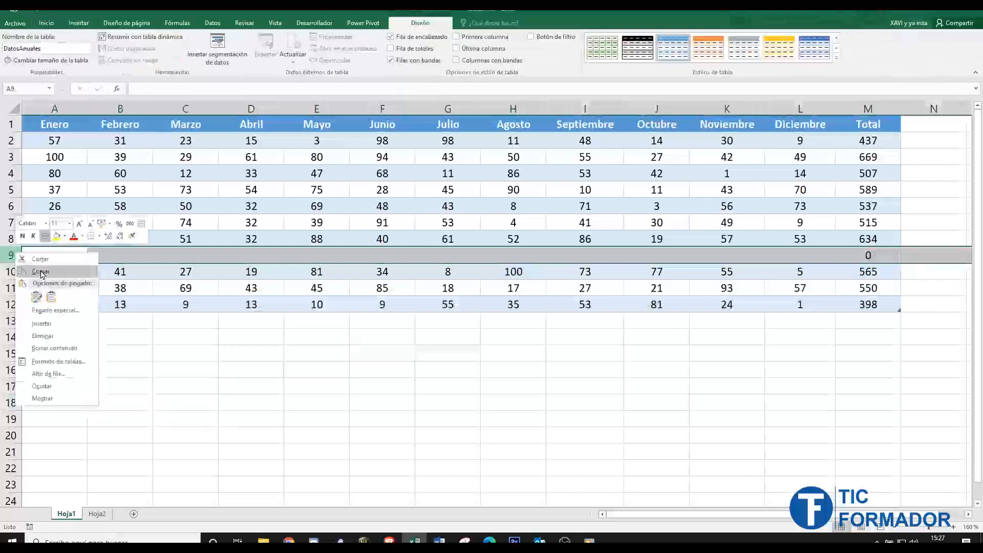
click(42, 336)
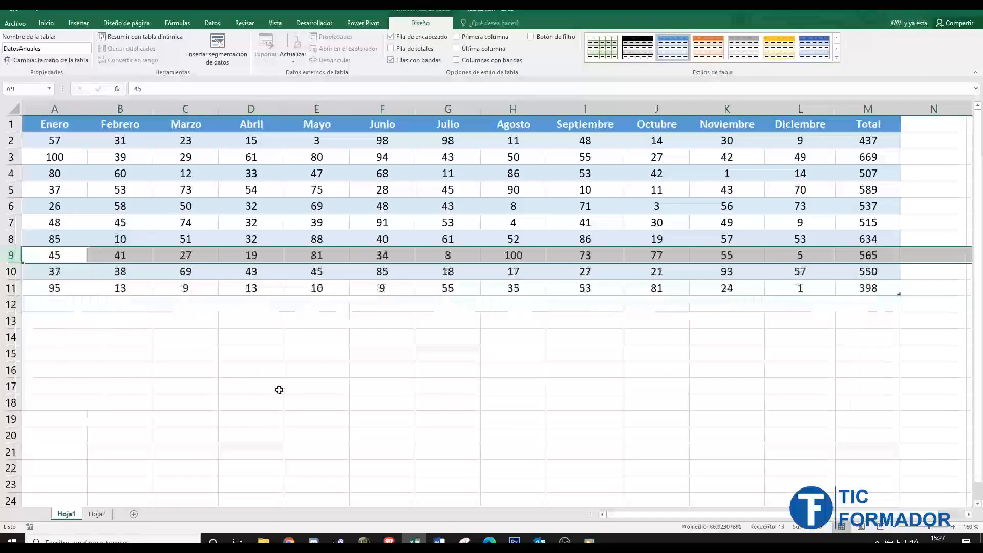
- Try banded columns instead of banded rows on the table, and switch back to banded rows
click(366, 338)
click(495, 229)
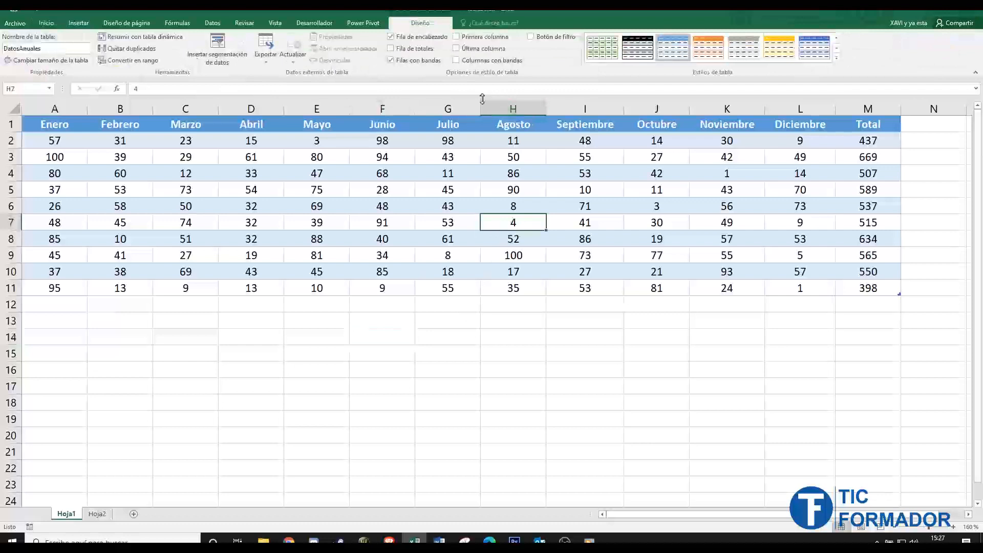
click(390, 60)
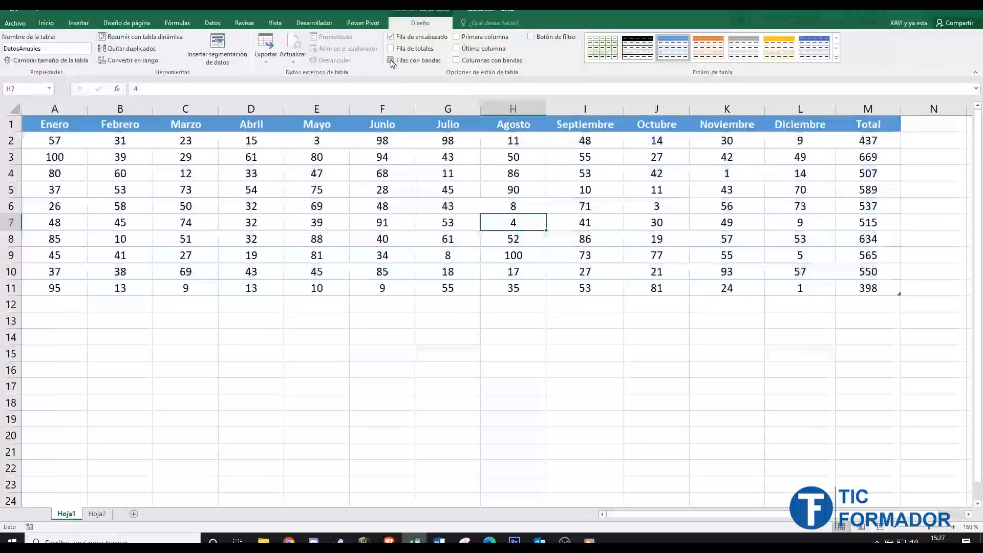
click(456, 61)
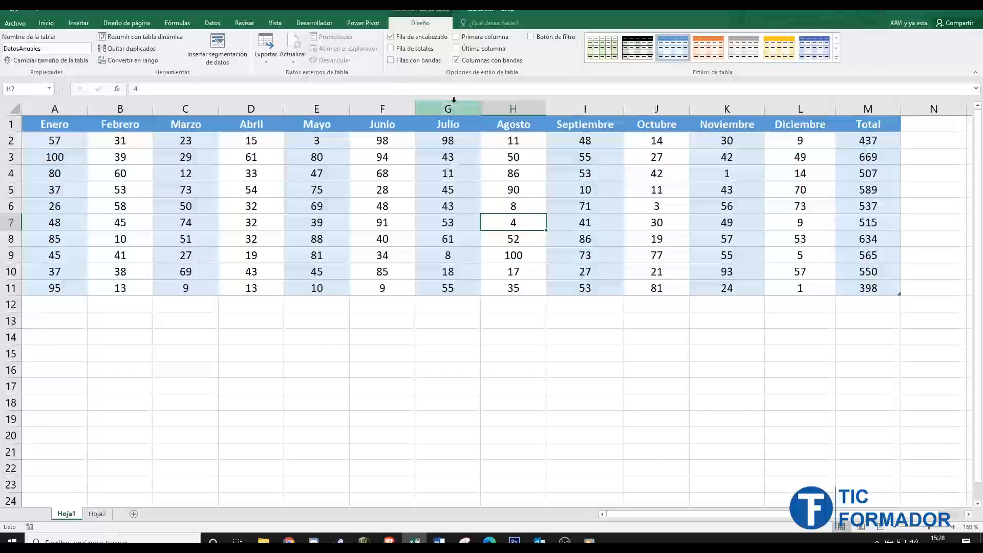
click(456, 60)
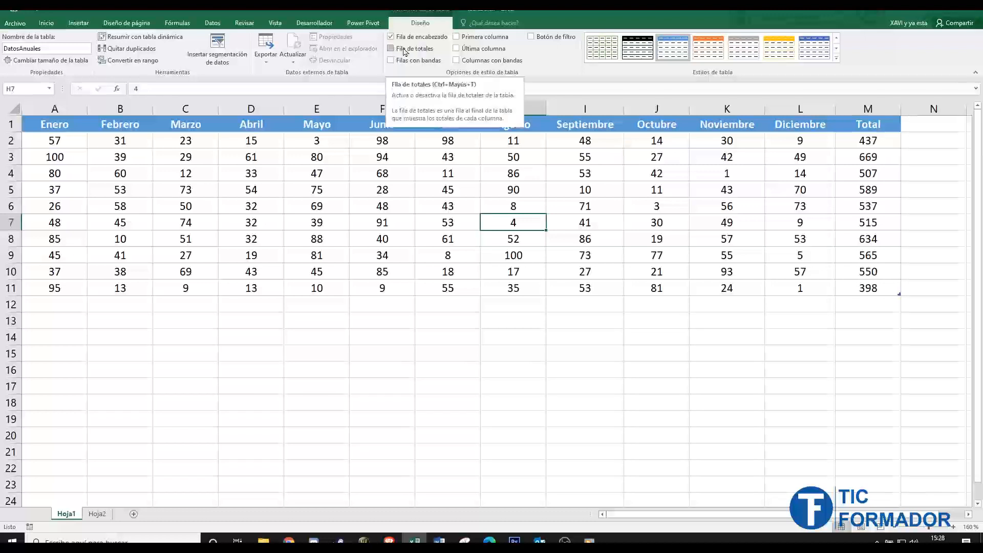
click(390, 60)
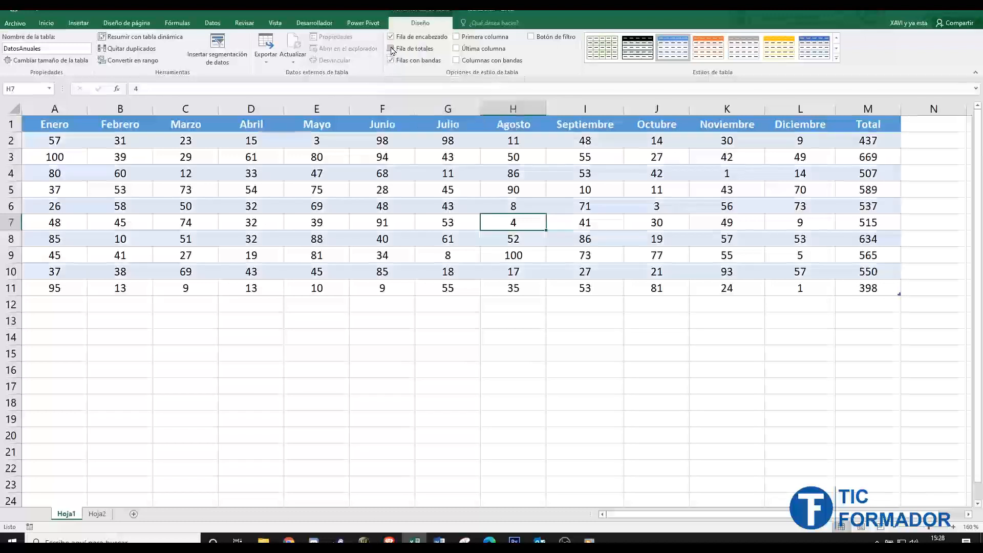
- Add a totals row to the table and inspect its cells under Diciembre and Noviembre
click(391, 49)
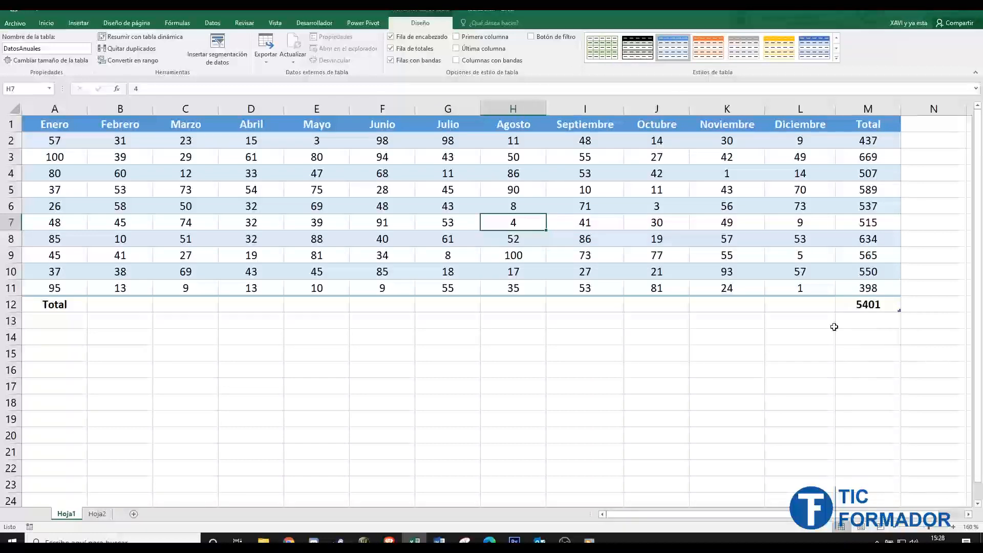
click(783, 305)
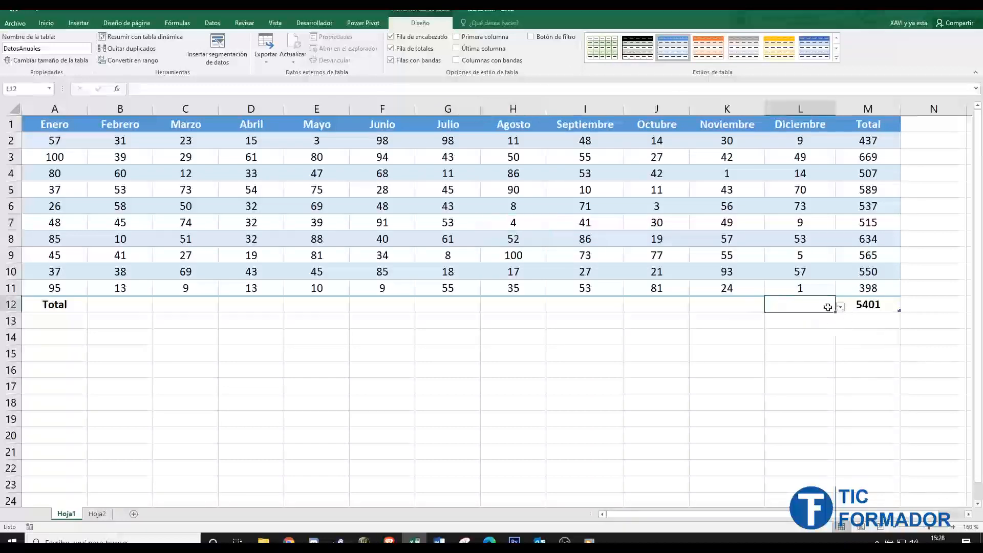
click(758, 307)
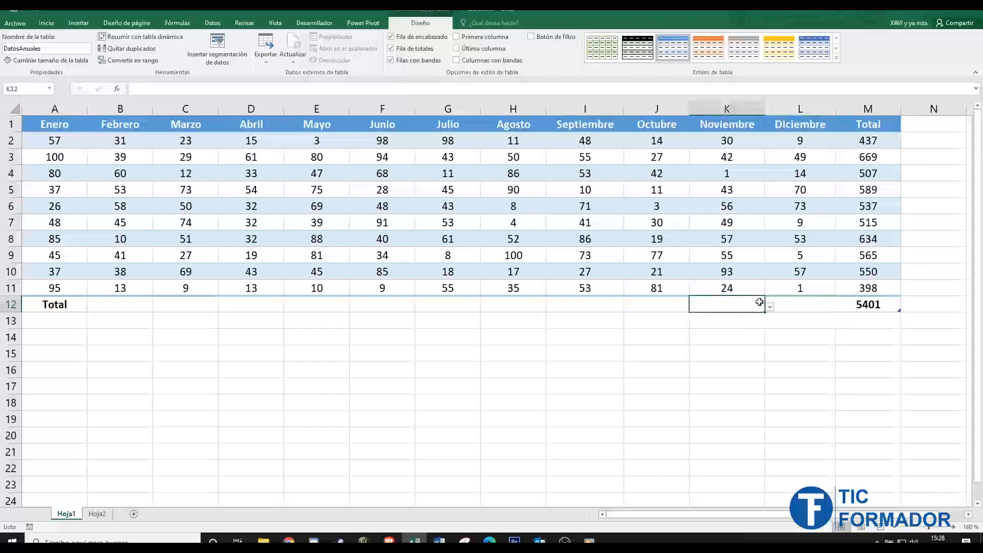
- Open and cancel the additional functions for the Octubre cell of the totals row, and set its function to Suma
click(685, 305)
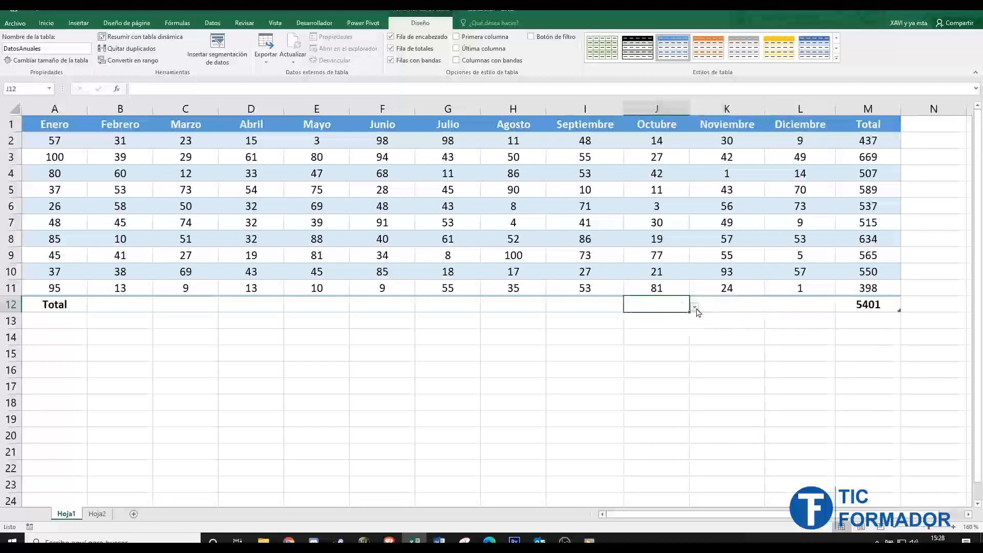
click(695, 307)
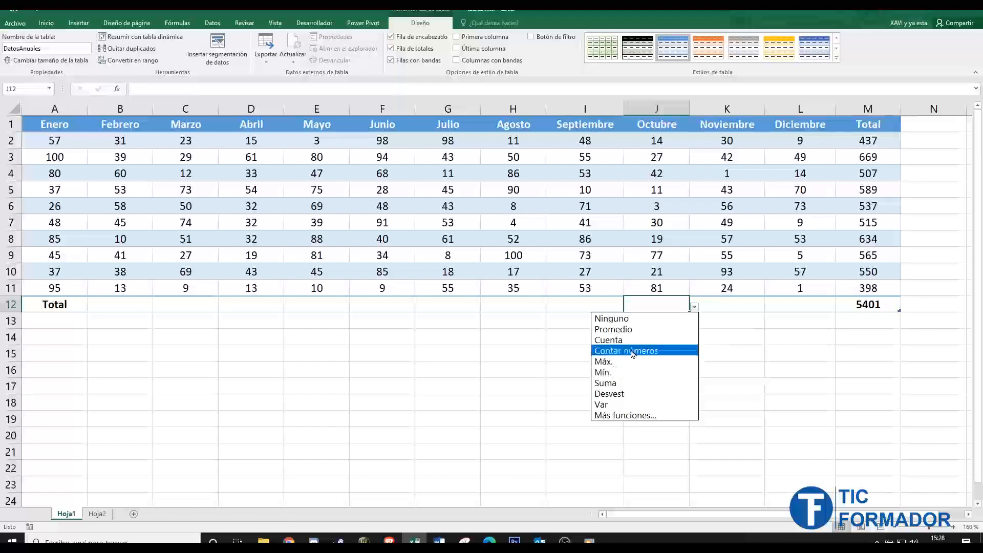
click(607, 415)
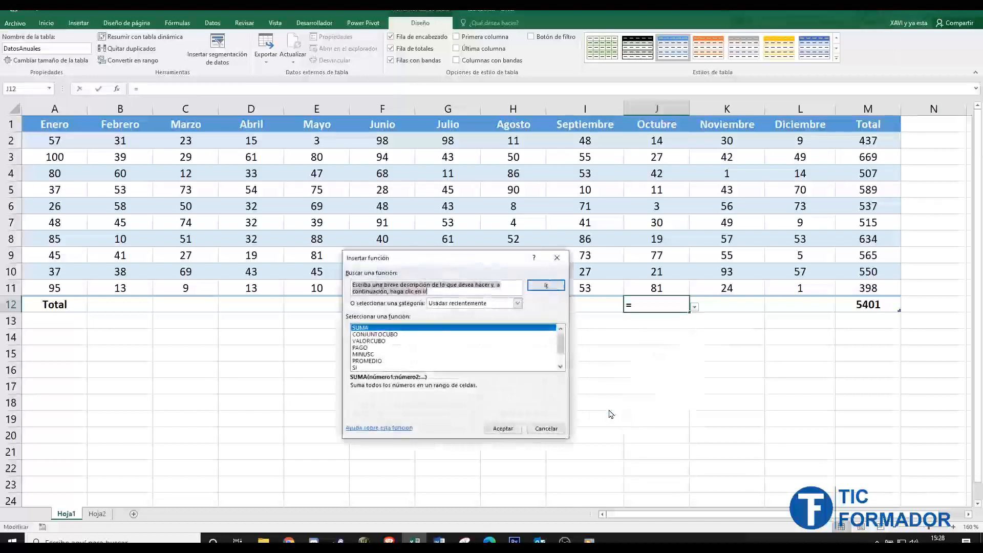
mouse_move(562, 344)
mouse_down()
mouse_move(563, 357)
mouse_move(563, 340)
mouse_up()
click(558, 259)
click(694, 306)
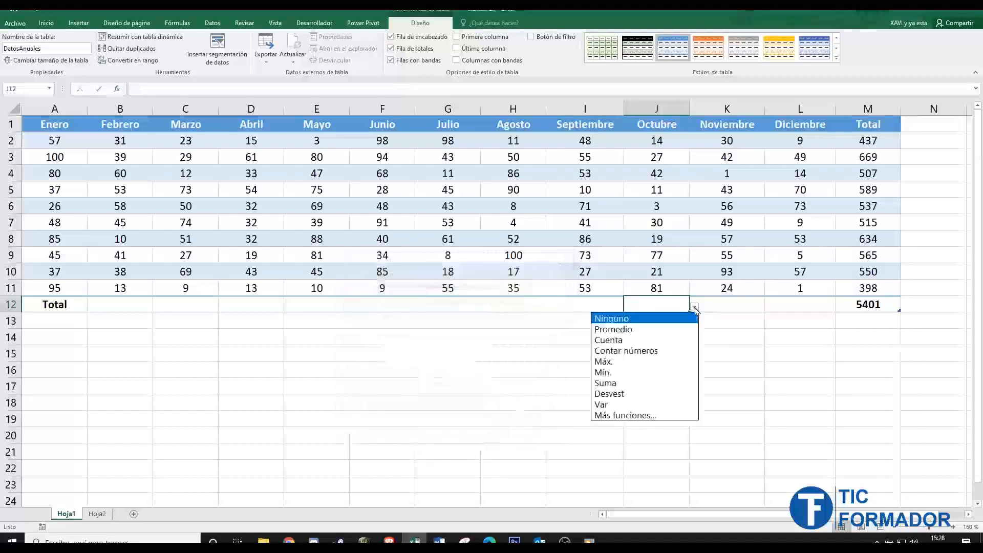
click(623, 383)
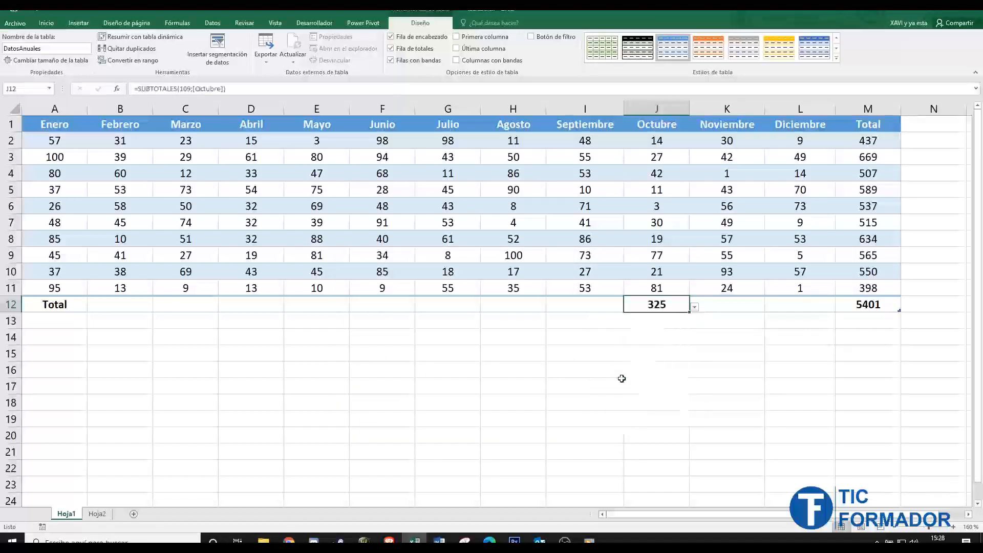
- Set the totals row function to Suma for Septiembre and to Promedio for Agosto
click(617, 307)
click(628, 306)
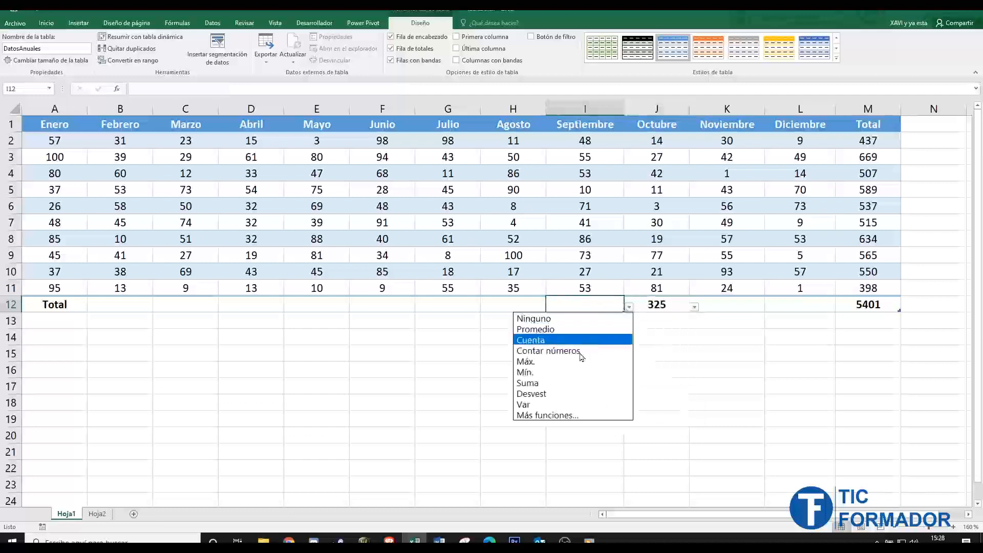
click(563, 383)
click(517, 300)
click(550, 306)
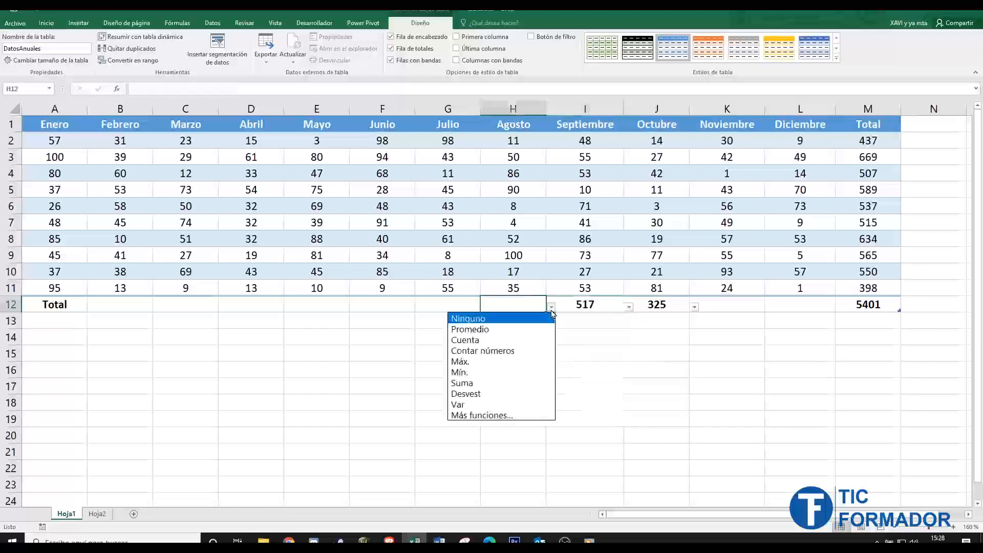
click(521, 334)
- Set the totals row function to Mín. for Julio and to Máx. for Junio
click(461, 306)
click(486, 307)
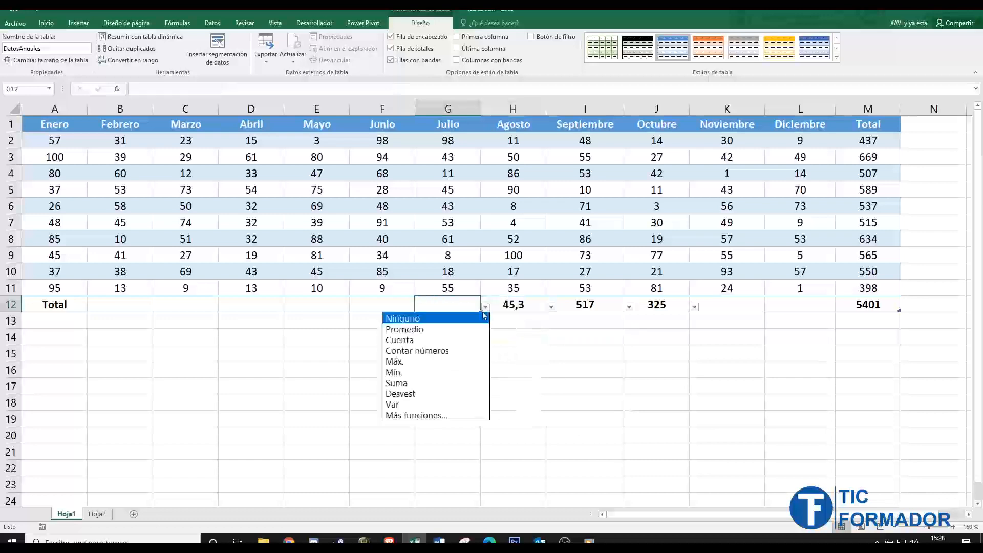
click(440, 373)
click(384, 305)
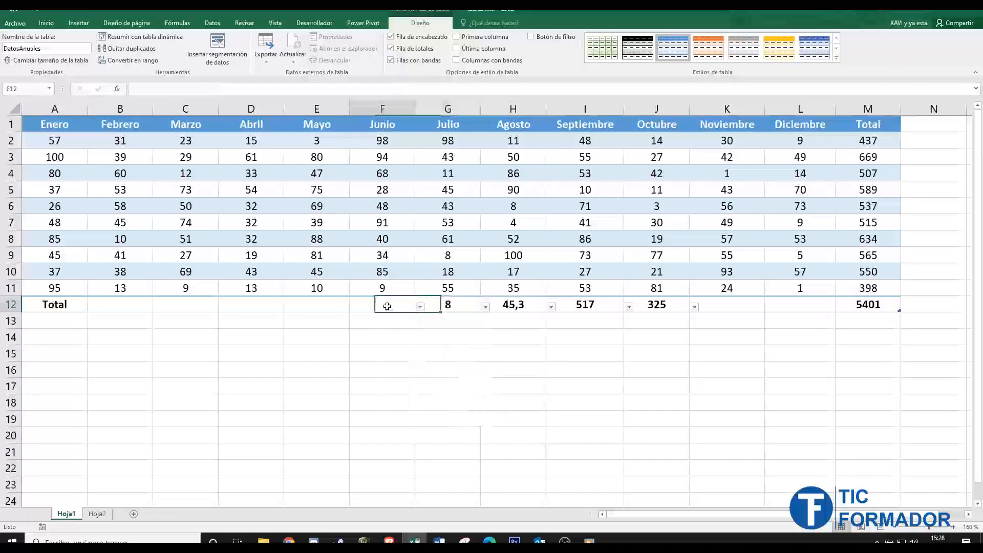
click(420, 307)
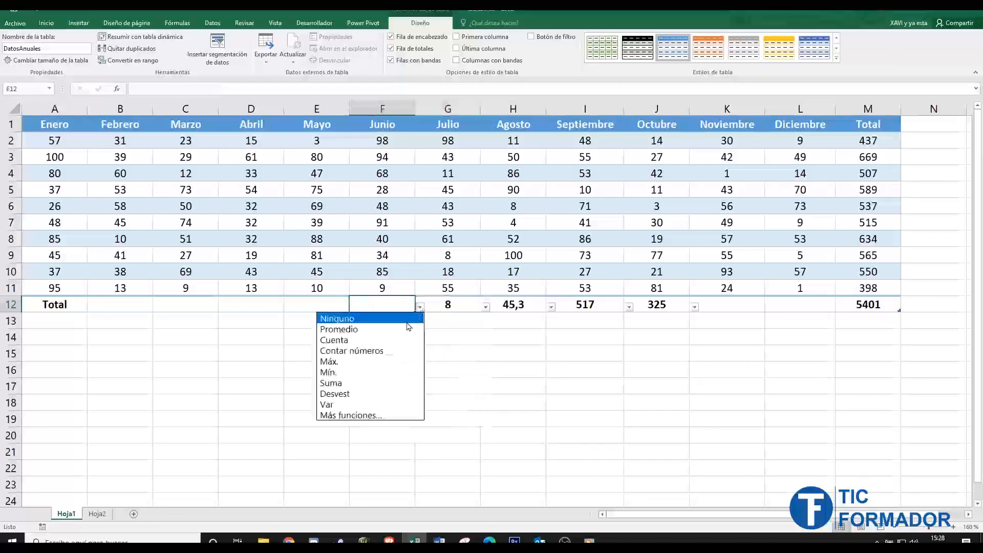
click(378, 361)
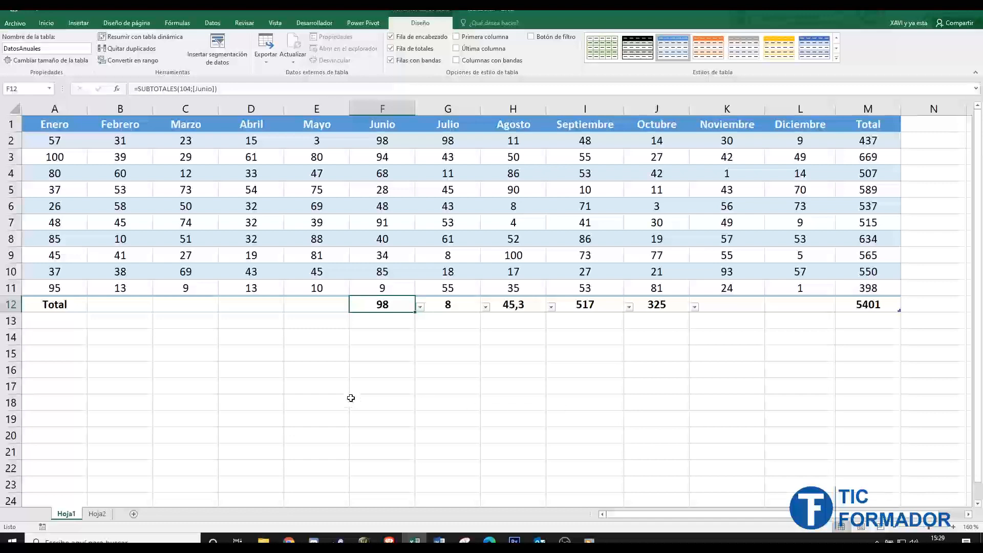
click(417, 371)
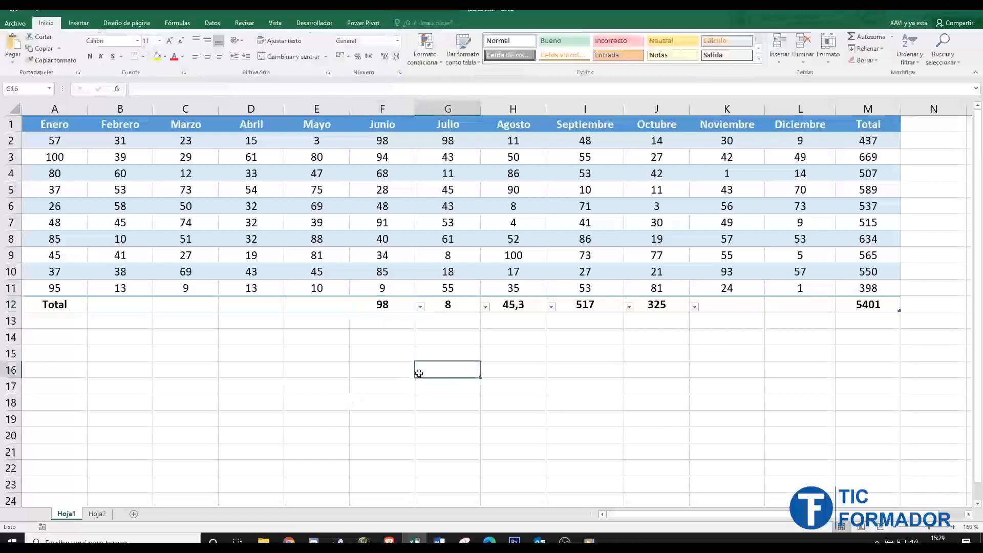
click(185, 140)
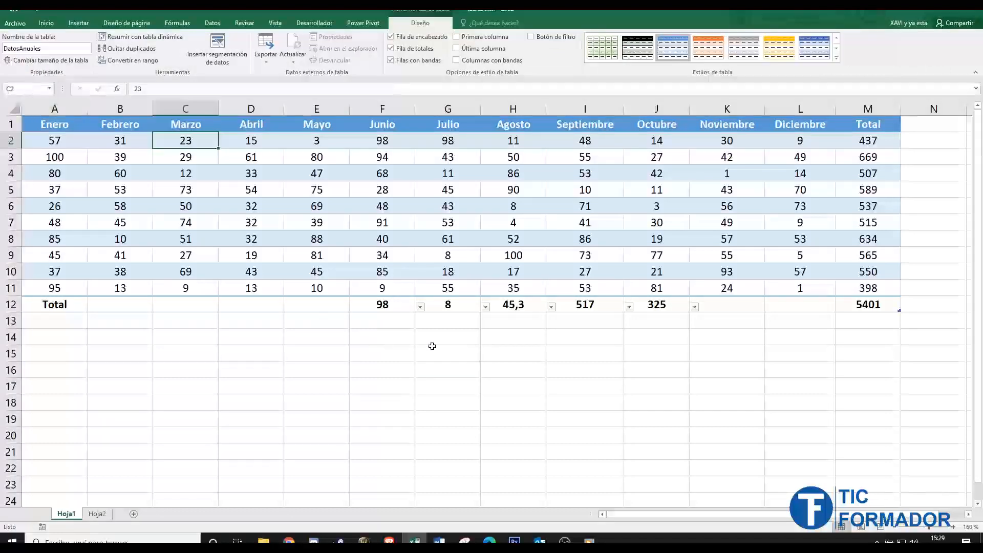
click(477, 349)
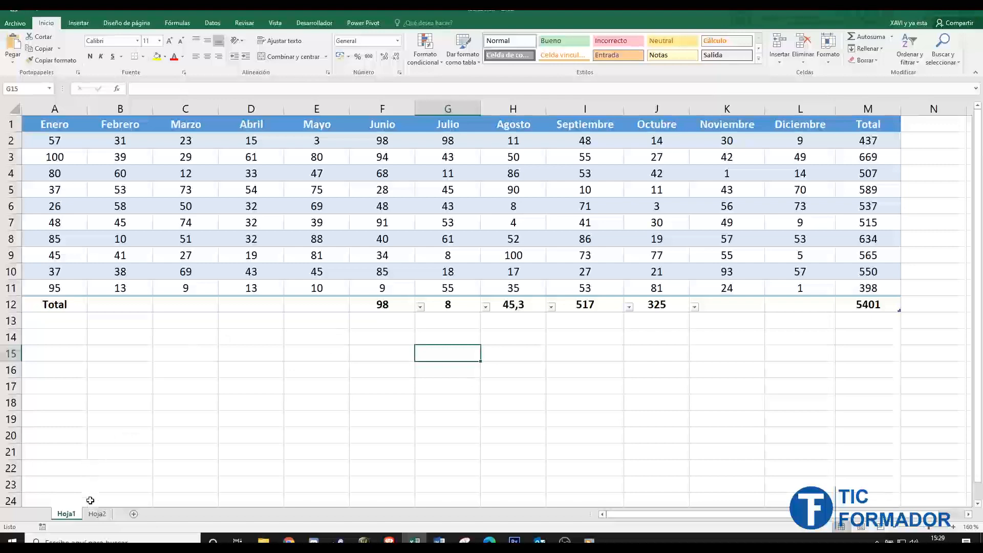
- Convert the article data in A1:D6 of sheet Hoja2 into a table with headers
click(99, 517)
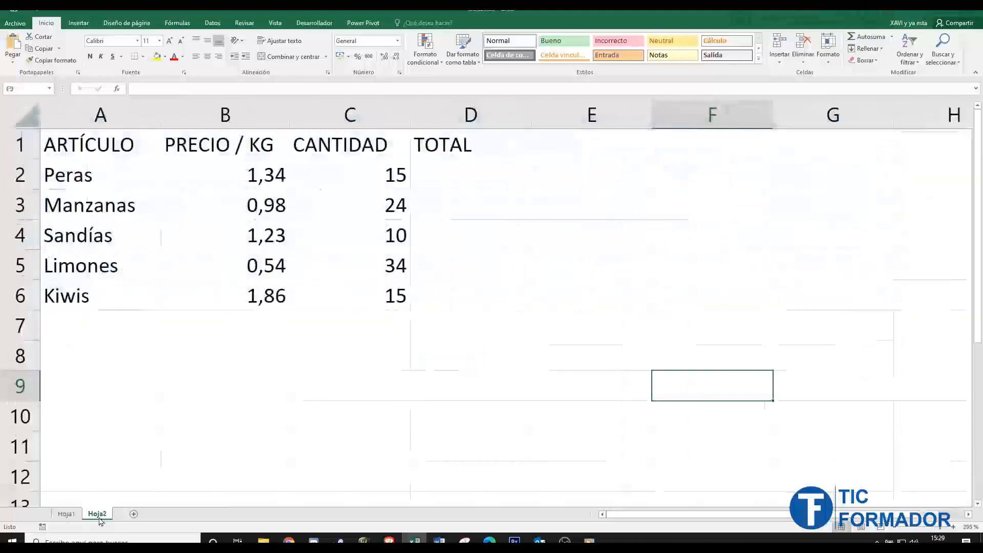
drag(131, 153, 422, 293)
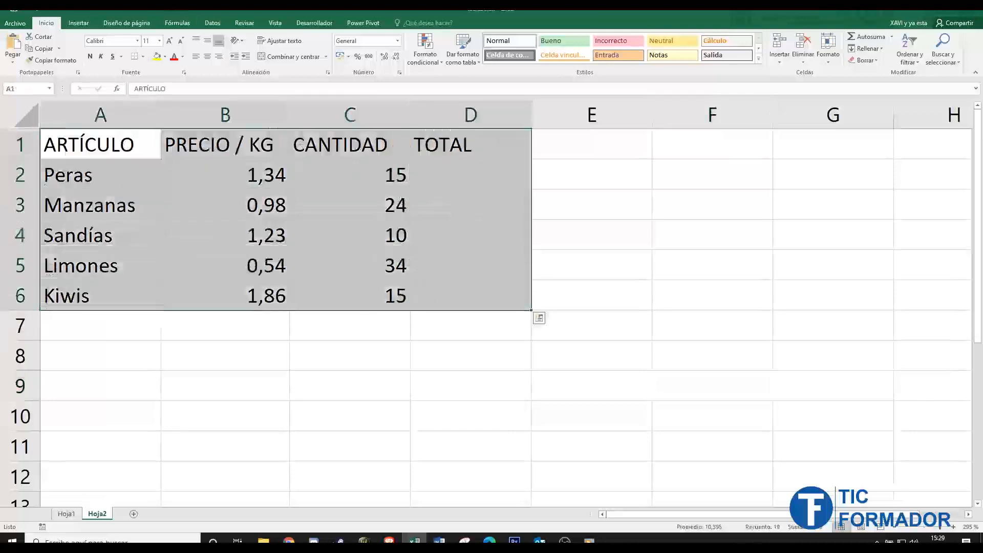
click(78, 23)
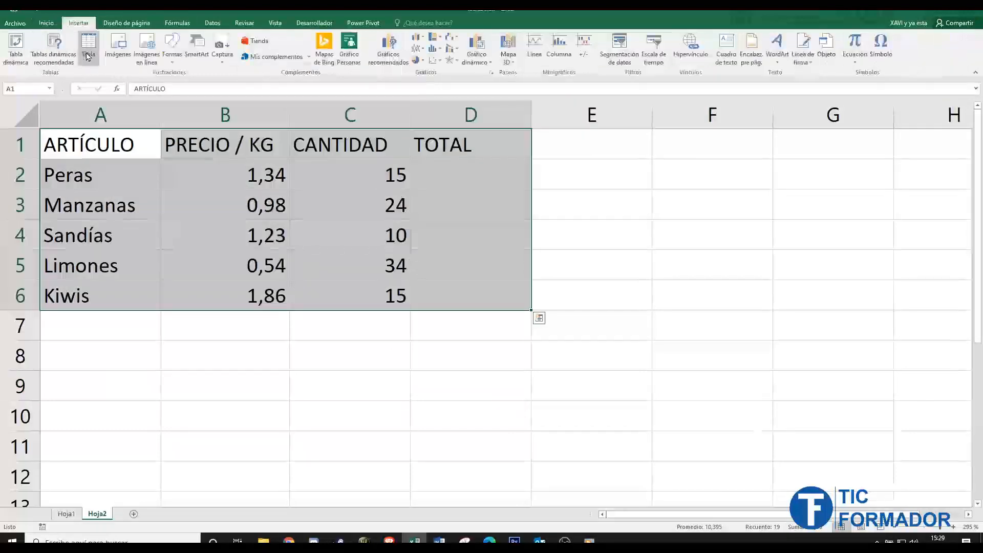
click(88, 43)
click(447, 373)
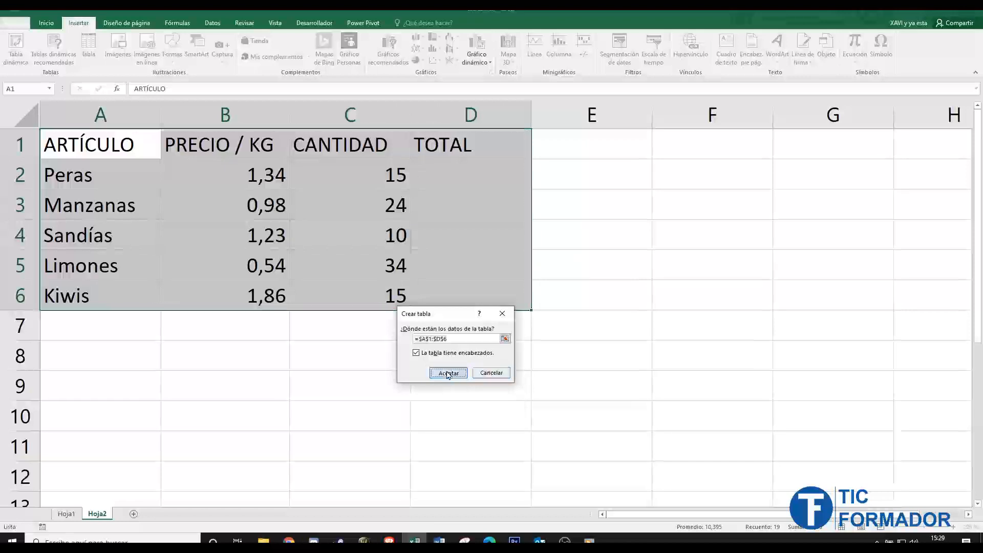
click(474, 179)
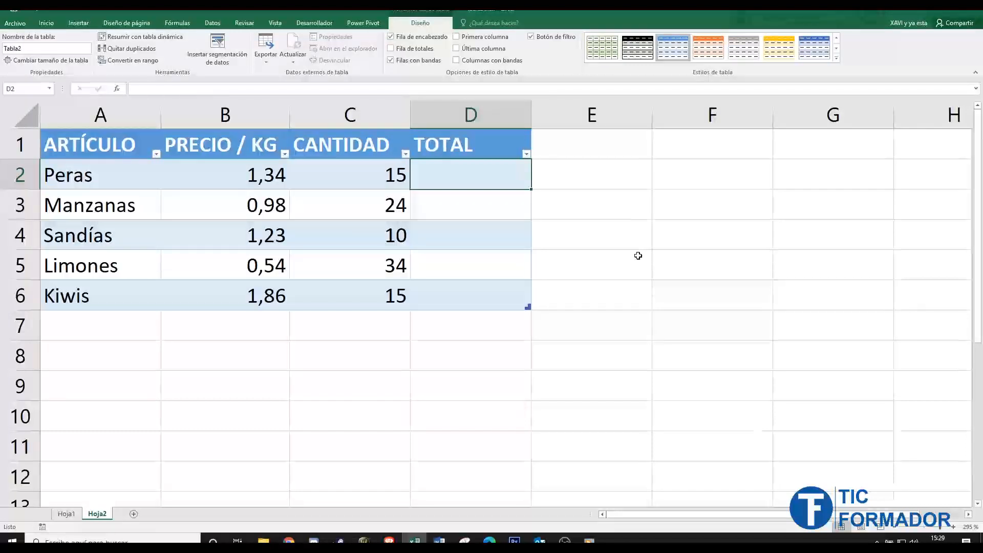
text(=)
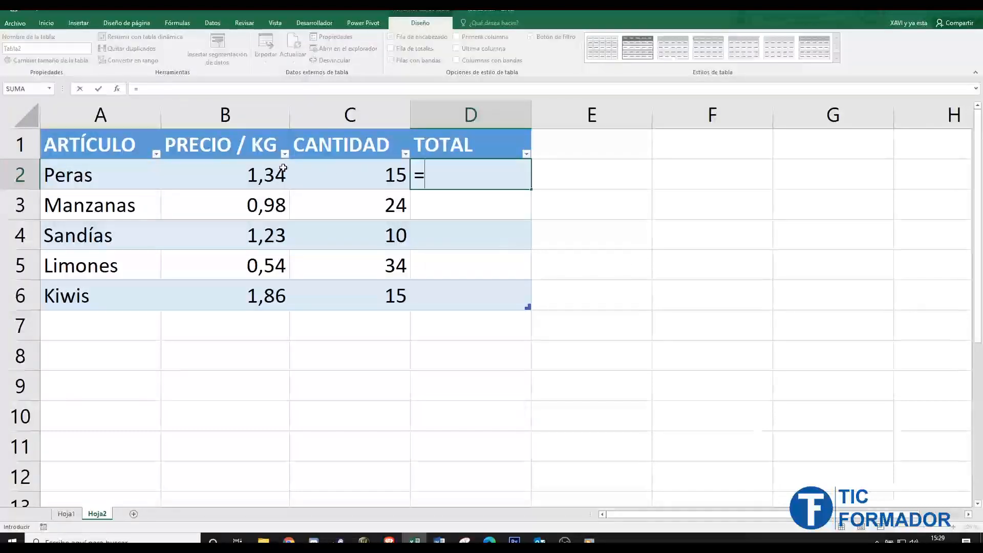
click(235, 174)
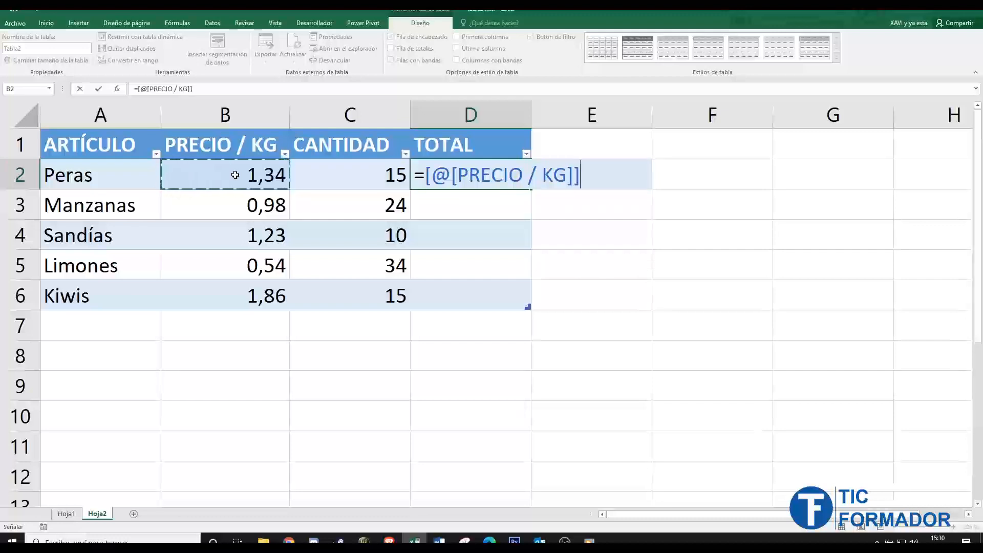
text(*)
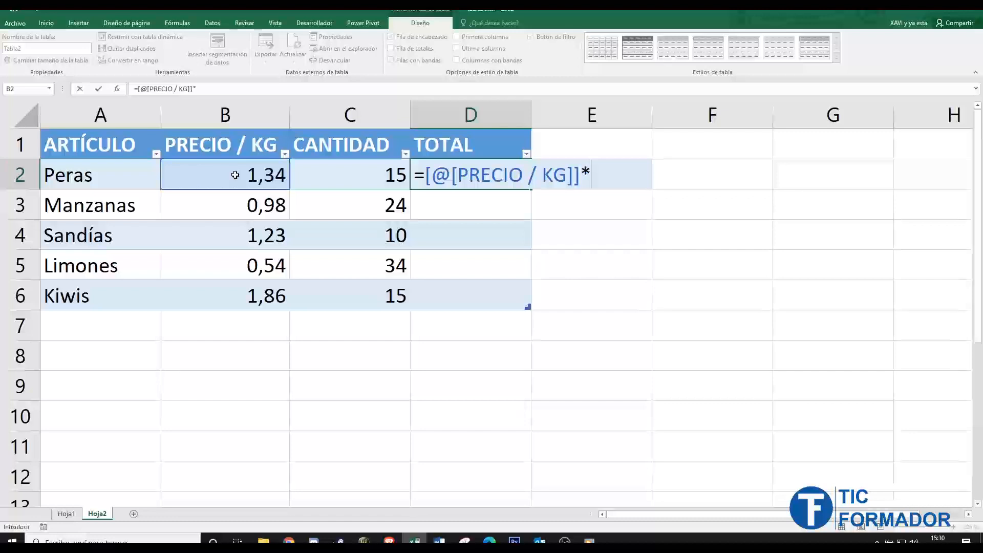
click(365, 171)
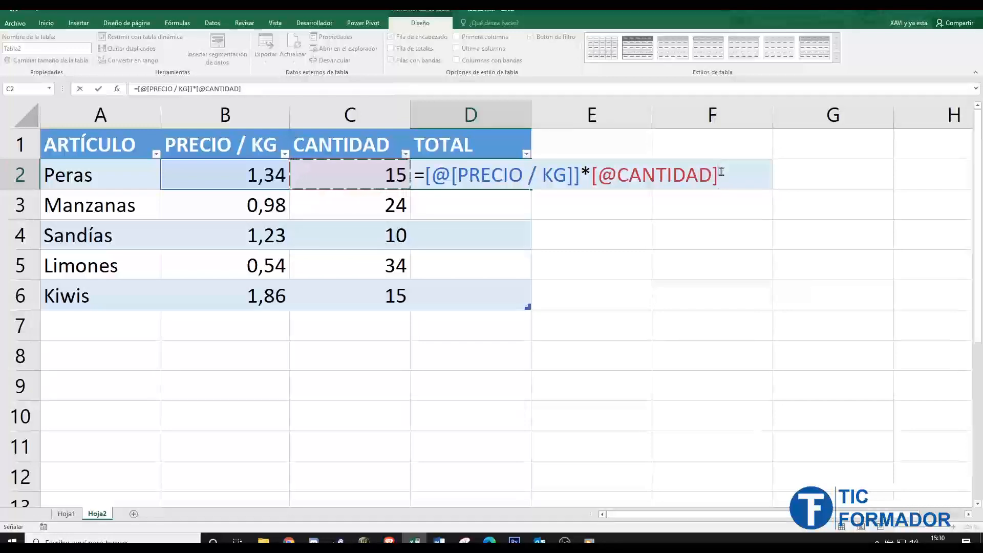
key(Return)
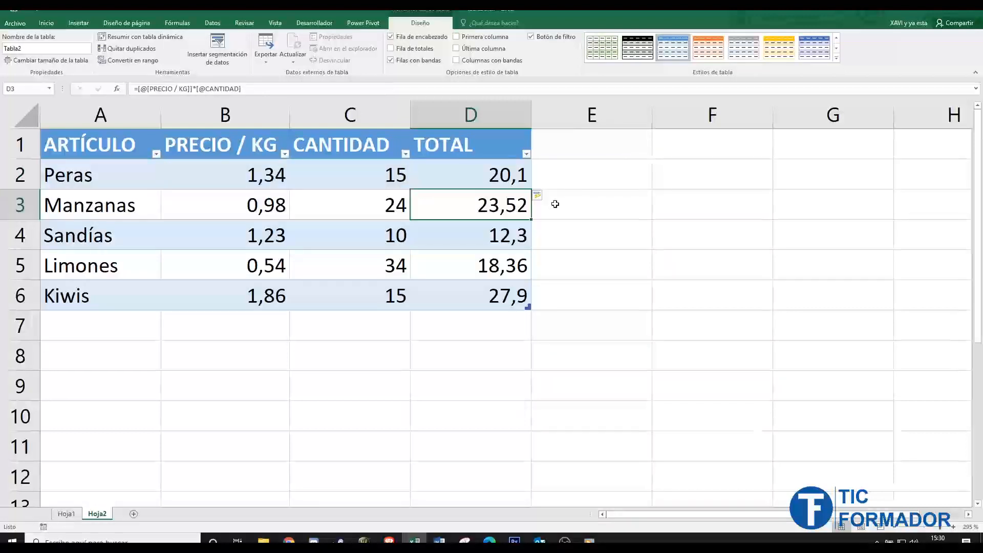
- Inspect the formulas in the TOTAL column cells, from Peras down to Kiwis
click(488, 236)
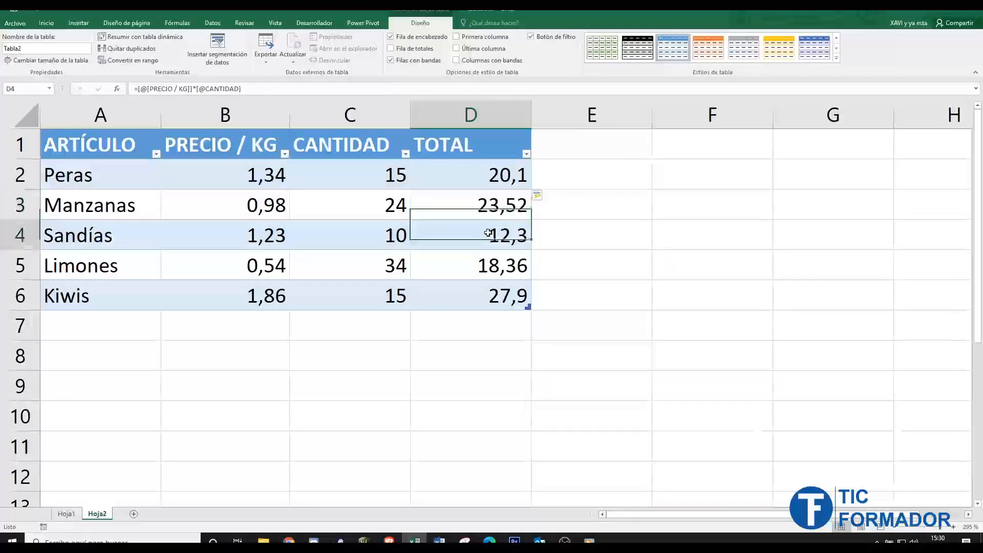
click(480, 268)
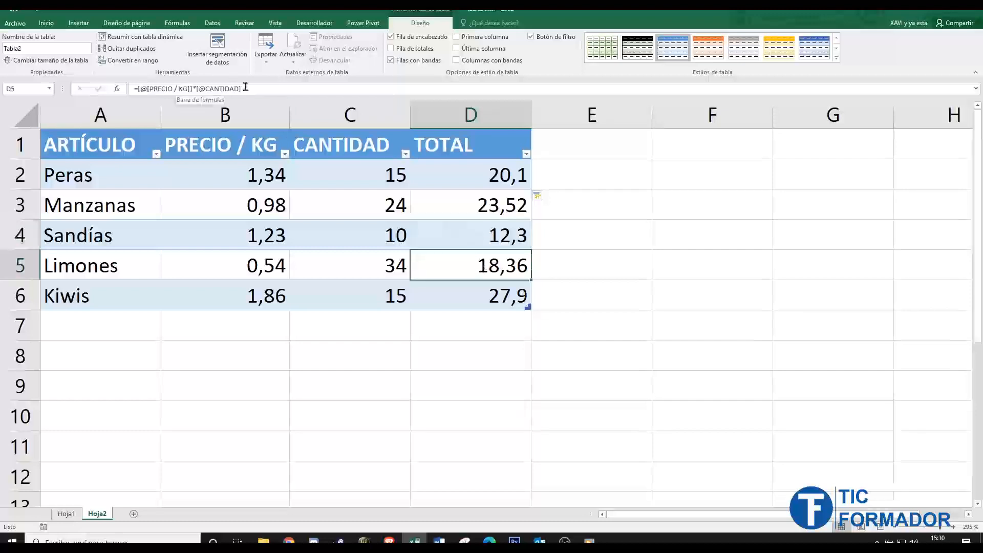
click(472, 292)
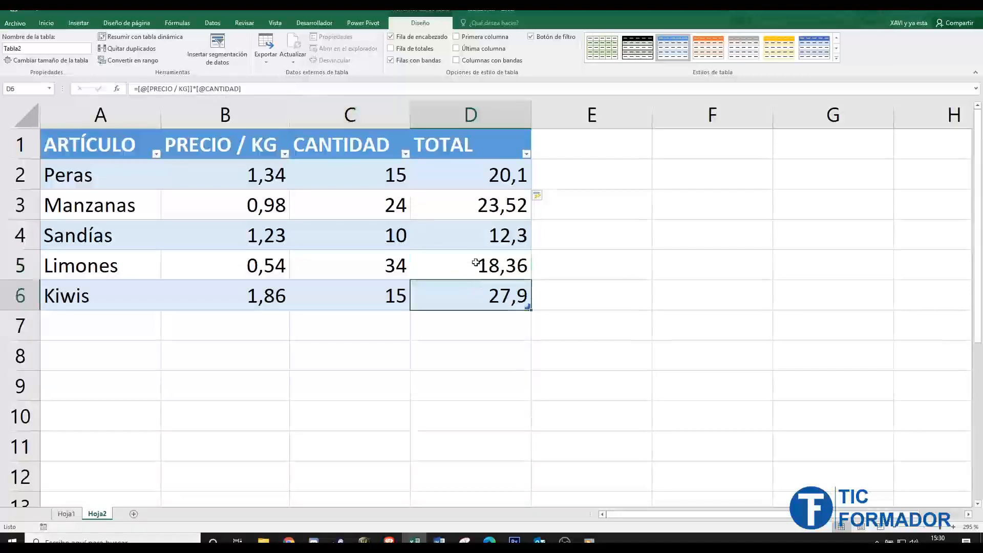
click(474, 237)
click(474, 206)
click(471, 176)
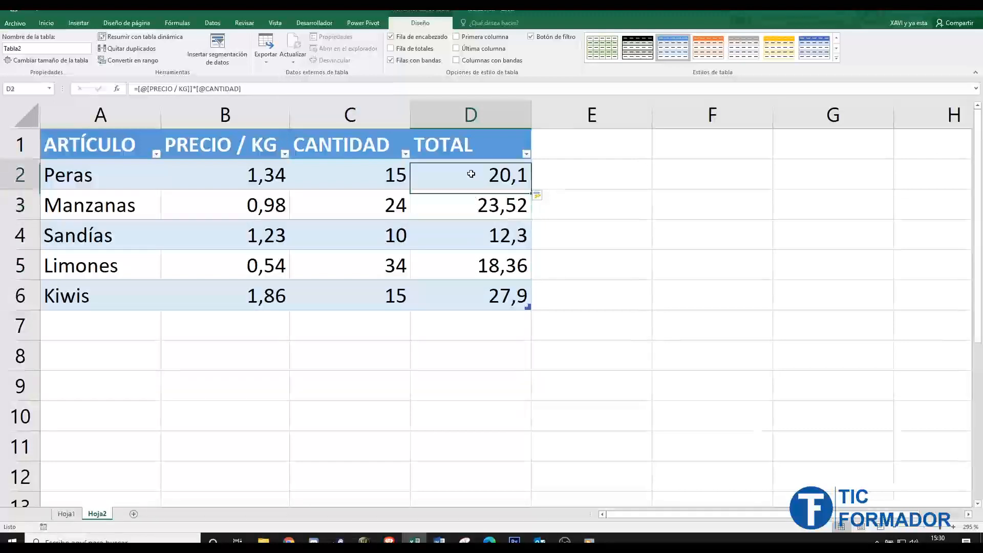